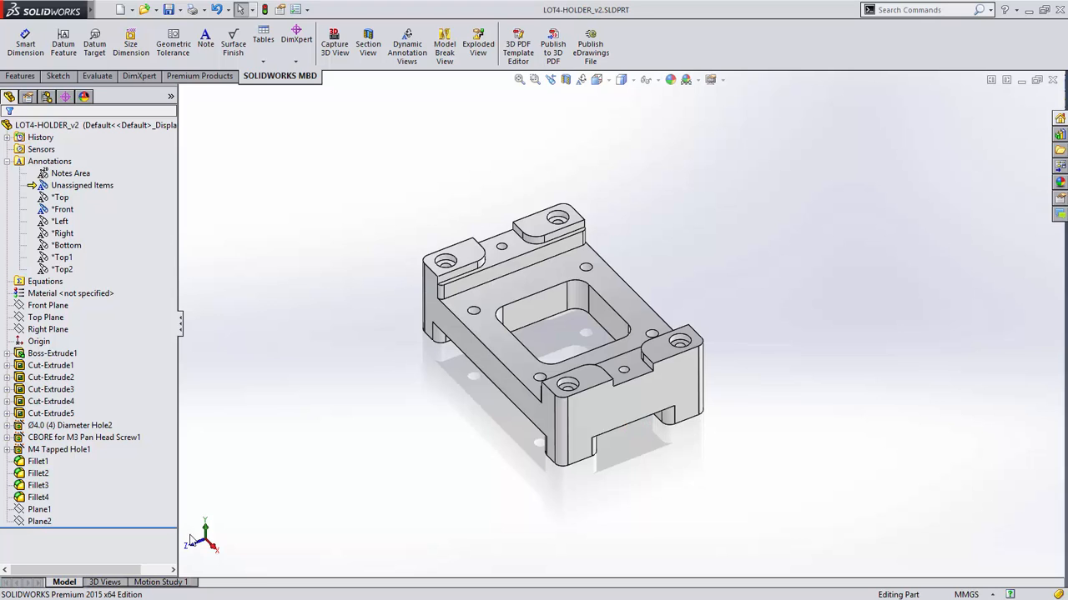
# Review the captured 3D views *Top, *Right, datums, Holes and 3DView4 of the holder part
pyautogui.click(105, 583)
pyautogui.click(139, 511)
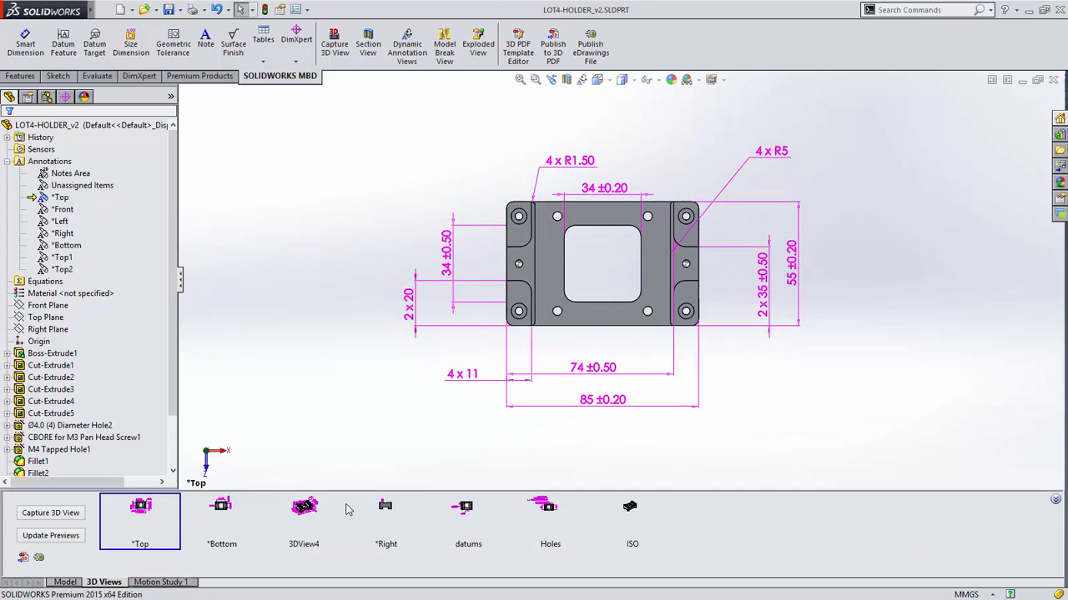
pyautogui.click(384, 510)
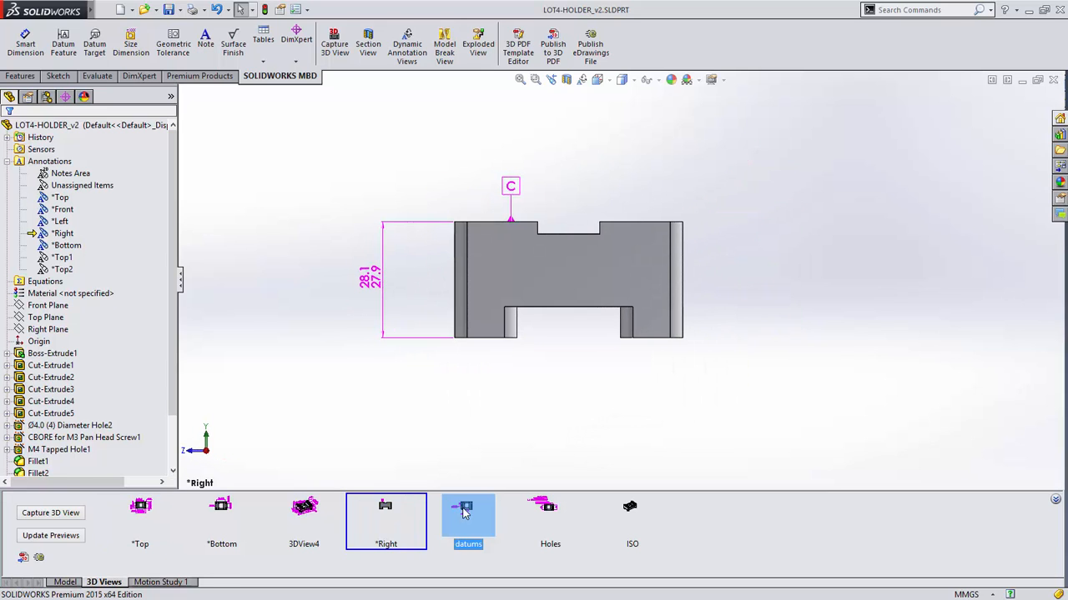
pyautogui.click(465, 511)
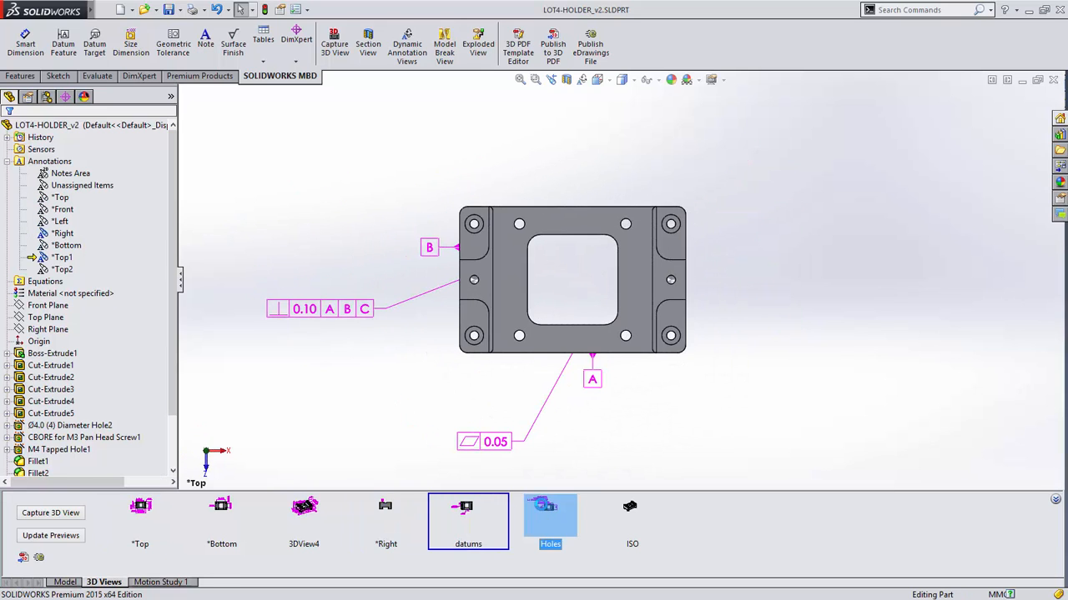
pyautogui.click(544, 508)
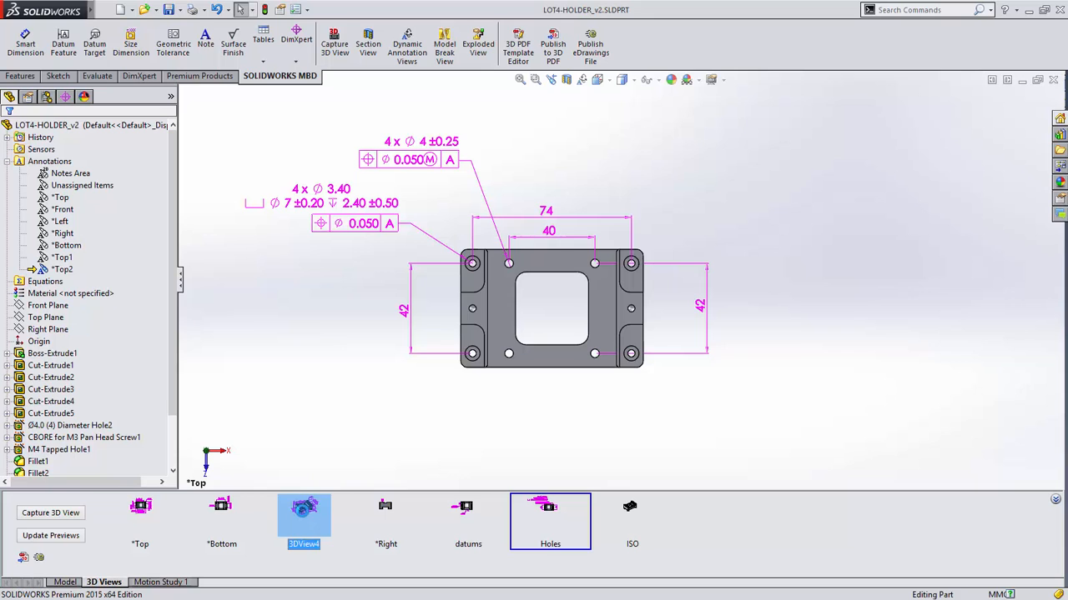
pyautogui.click(320, 515)
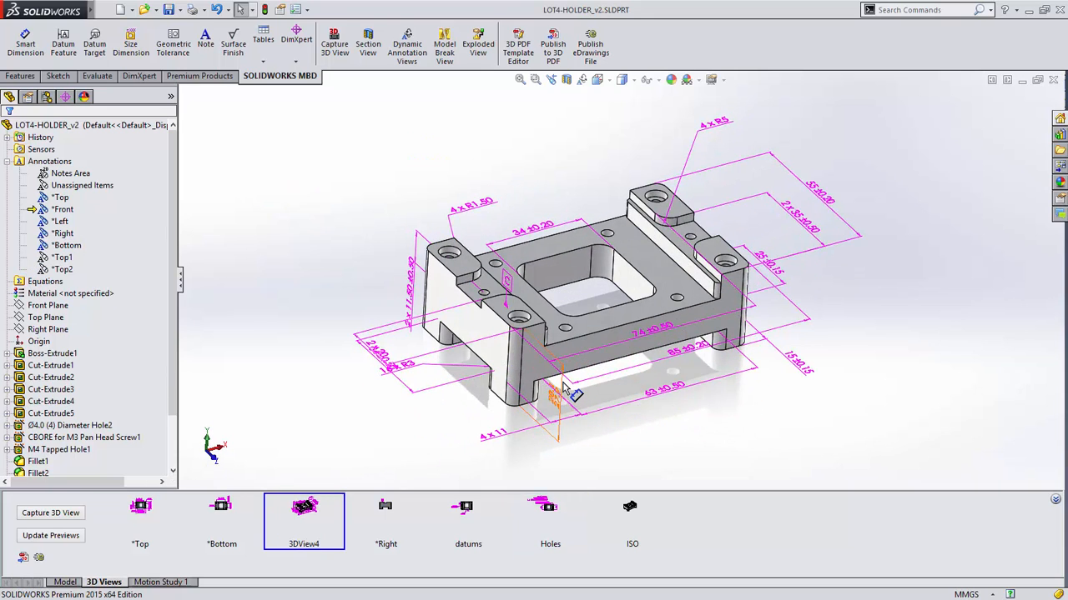
# Turn on Dynamic Annotation Views, rotate the part to examine how its annotations display, and return to the ISO 3D view
pyautogui.scroll(2, 563, 384)
pyautogui.moveTo(565, 386)
pyautogui.mouseDown(button='middle')
pyautogui.moveTo(493, 389)
pyautogui.moveTo(564, 392)
pyautogui.mouseUp(button='middle')
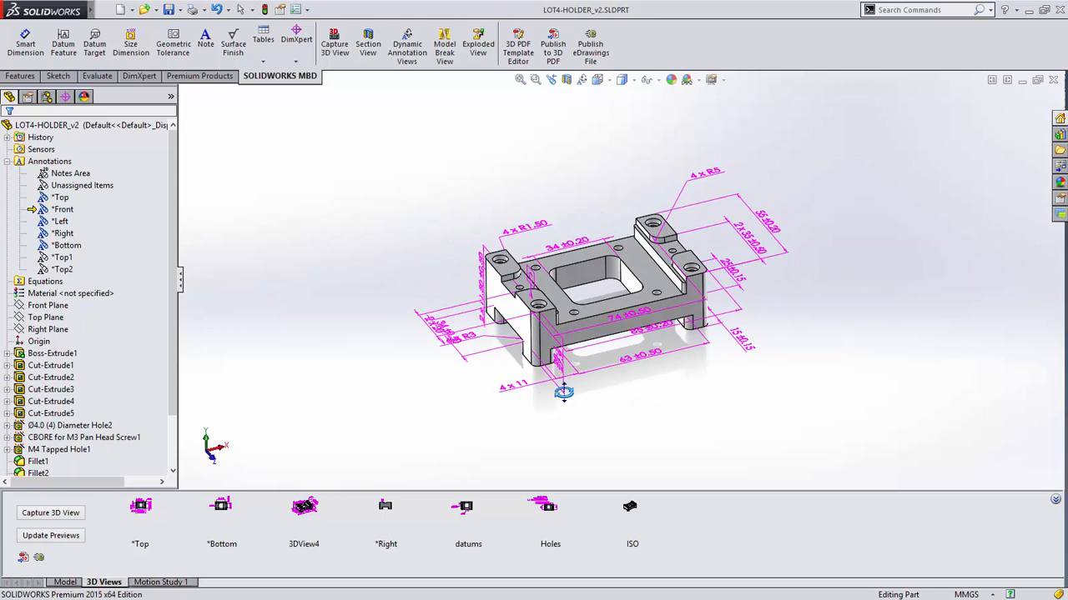
pyautogui.click(407, 45)
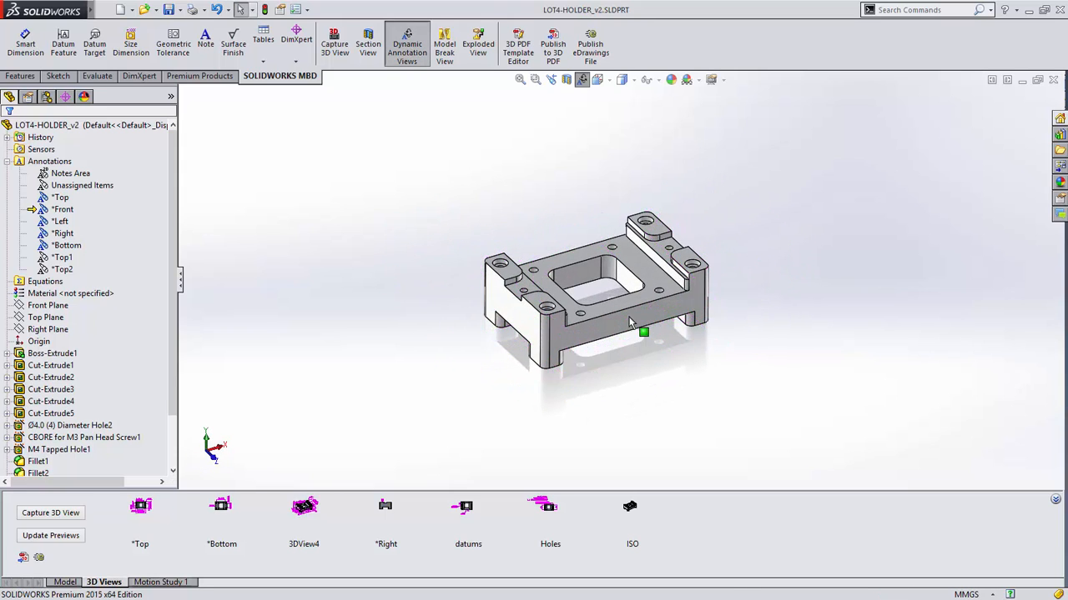
pyautogui.moveTo(631, 324)
pyautogui.mouseDown(button='middle')
pyautogui.moveTo(601, 332)
pyautogui.moveTo(597, 470)
pyautogui.moveTo(533, 393)
pyautogui.moveTo(495, 235)
pyautogui.moveTo(548, 281)
pyautogui.moveTo(579, 341)
pyautogui.moveTo(591, 420)
pyautogui.moveTo(616, 468)
pyautogui.mouseUp(button='middle')
pyautogui.click(630, 513)
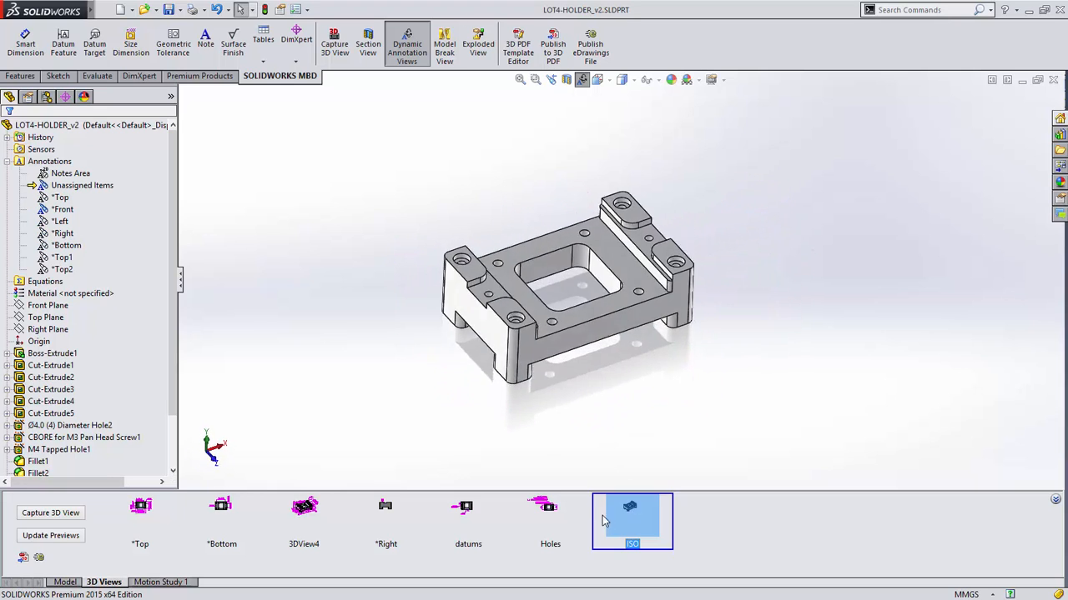
# Activate and reorient to the *Front annotation view, and capture a *Front 3D view that includes the *Front and *Right annotation views
pyautogui.rightClick(63, 215)
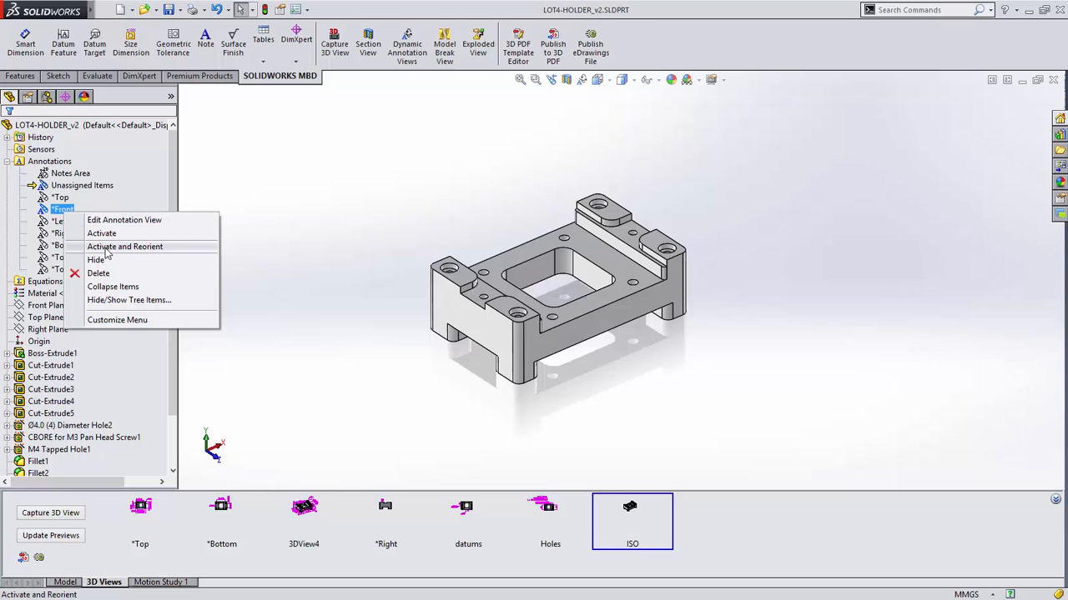
pyautogui.click(109, 247)
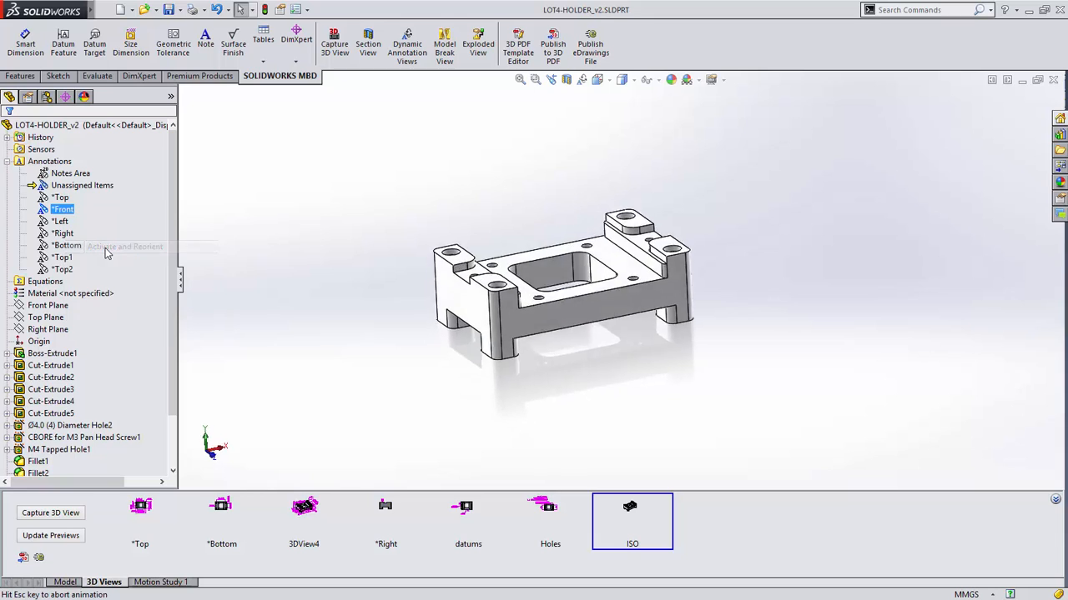
pyautogui.click(66, 514)
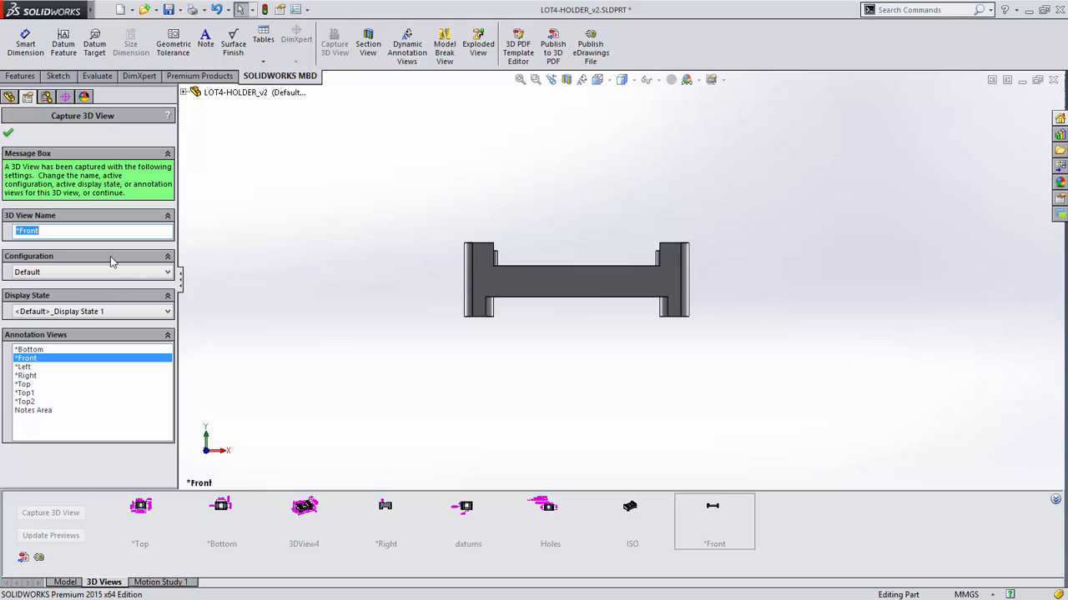
pyautogui.click(41, 375)
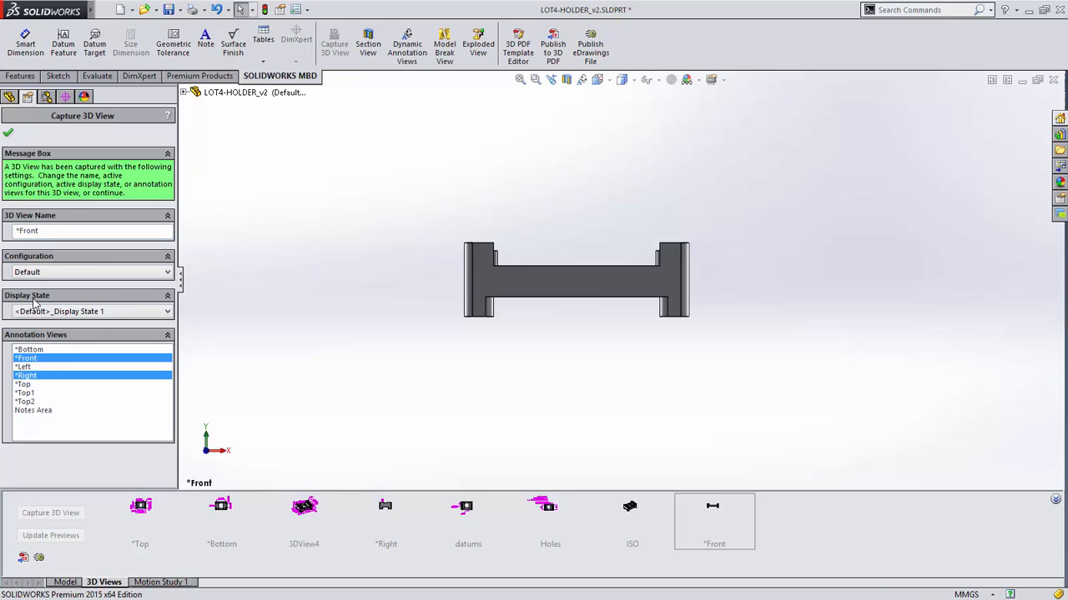
pyautogui.click(8, 135)
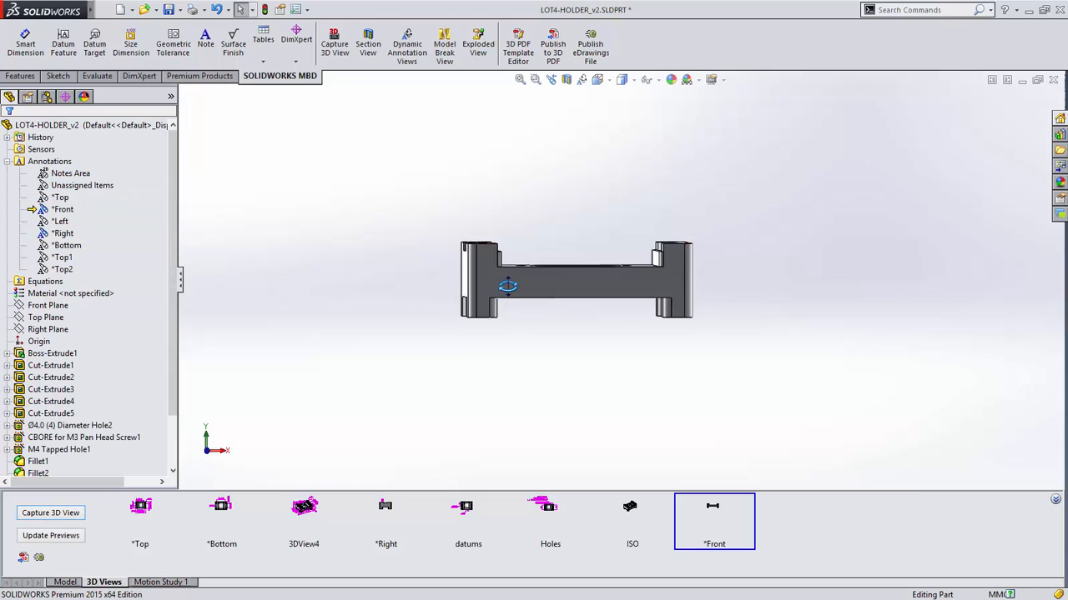
# Reorient the overall height limit dimension and the datum C symbol to the front annotation plane, and restore the *Front 3D view
pyautogui.moveTo(507, 291); pyautogui.dragTo(529, 343, button='middle')
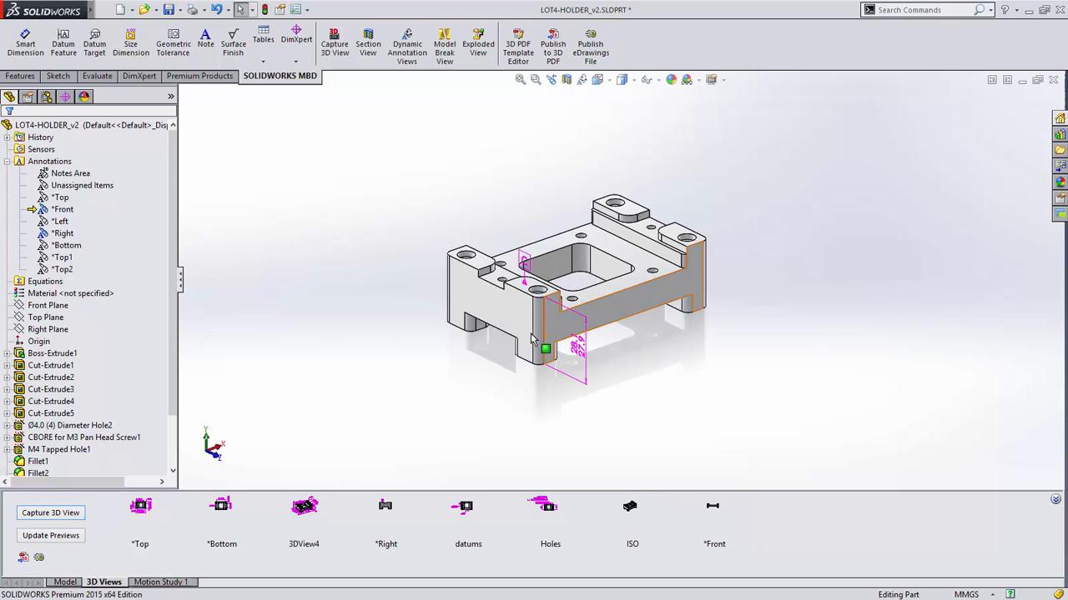
pyautogui.click(584, 356)
pyautogui.press('`')
pyautogui.click(620, 391)
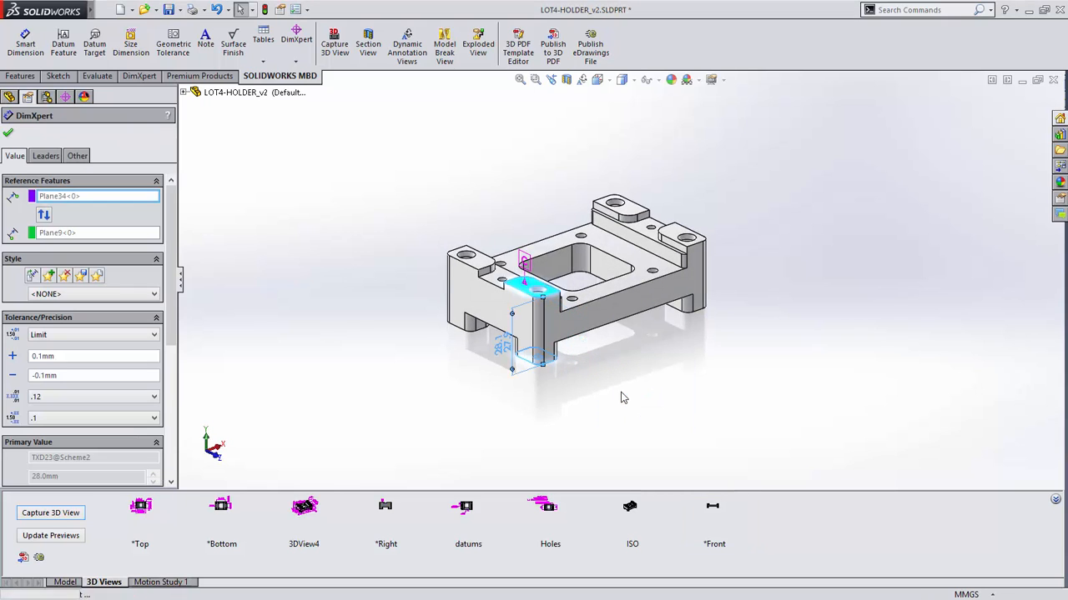
pyautogui.press('Escape')
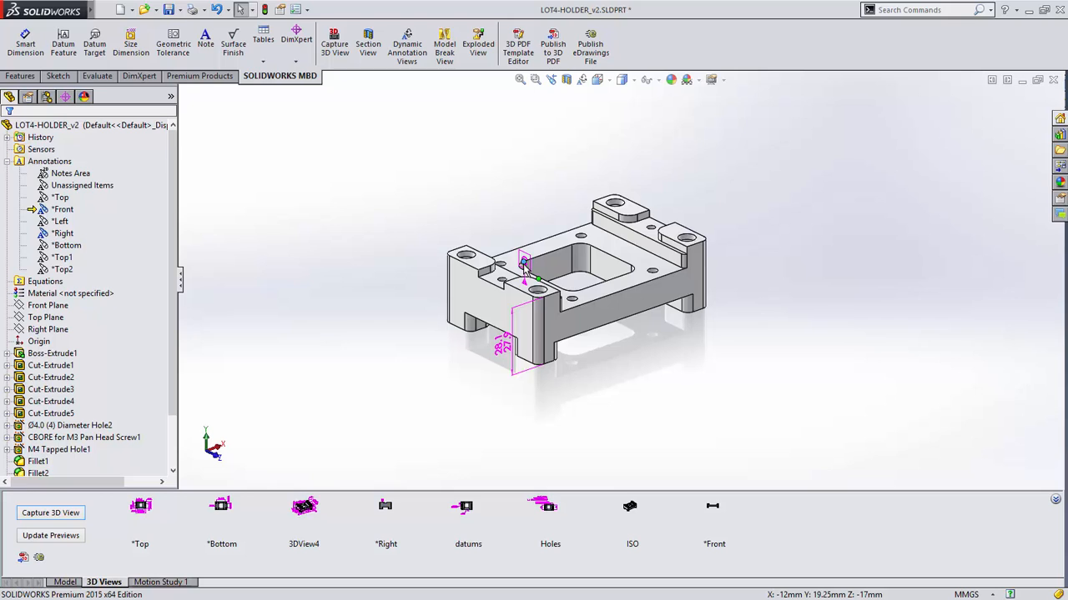
pyautogui.click(523, 265)
pyautogui.press('`')
pyautogui.click(577, 306)
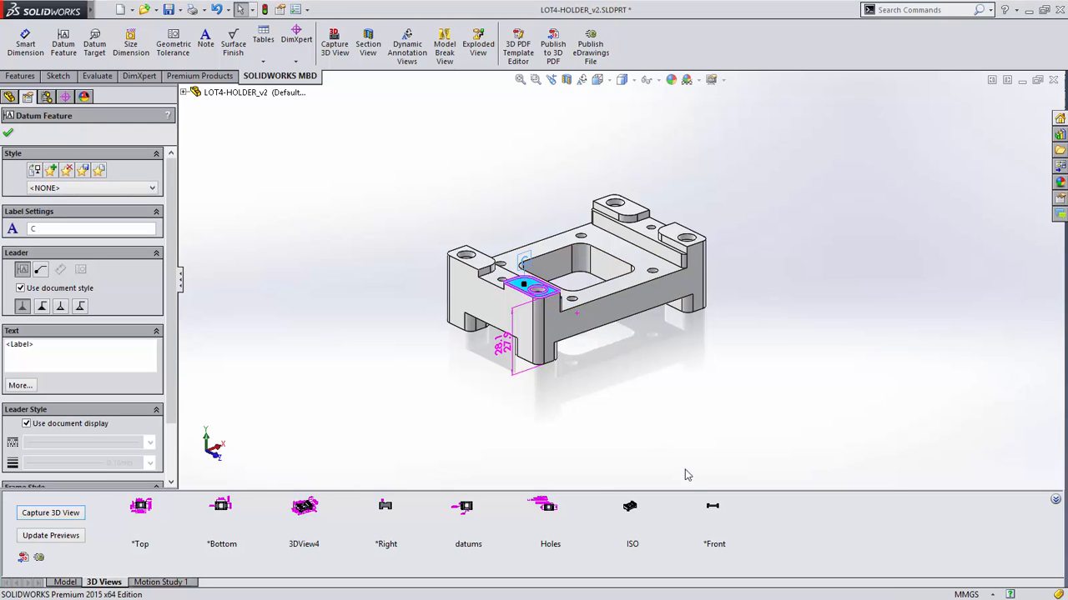
pyautogui.doubleClick(713, 513)
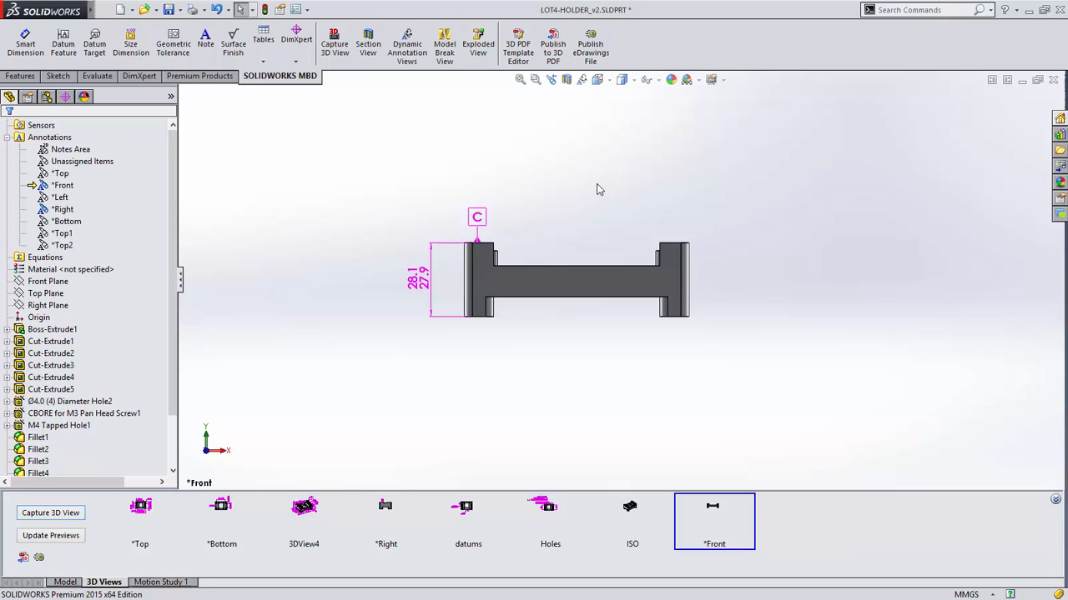
# Add width and depth size dimensions to the notch between the raised ends, and restore the *Front 3D view
pyautogui.moveTo(598, 190); pyautogui.dragTo(514, 186, button='middle')
pyautogui.click(131, 44)
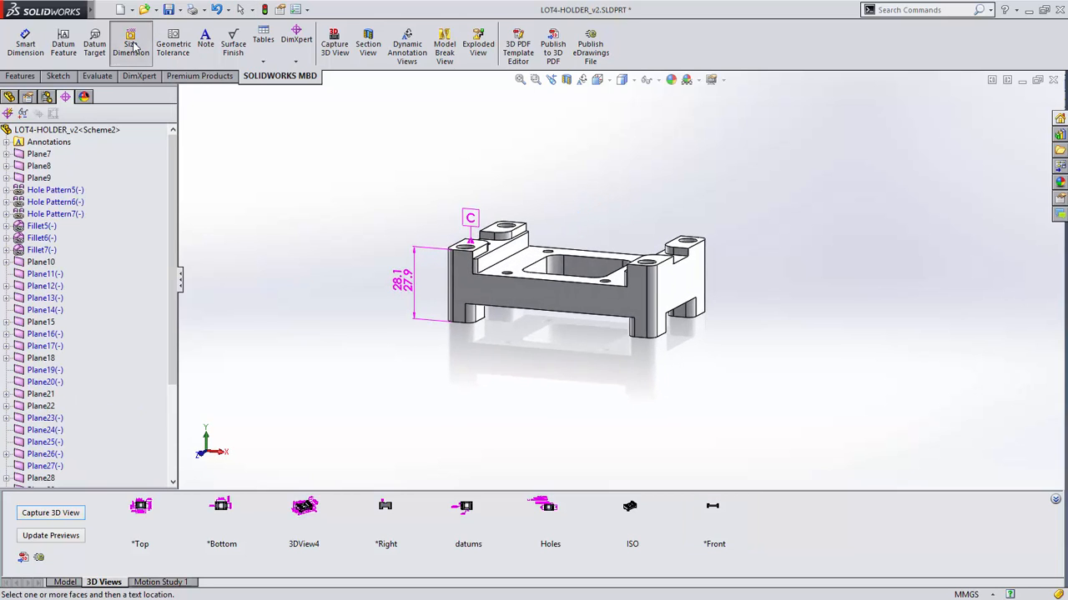
pyautogui.click(512, 259)
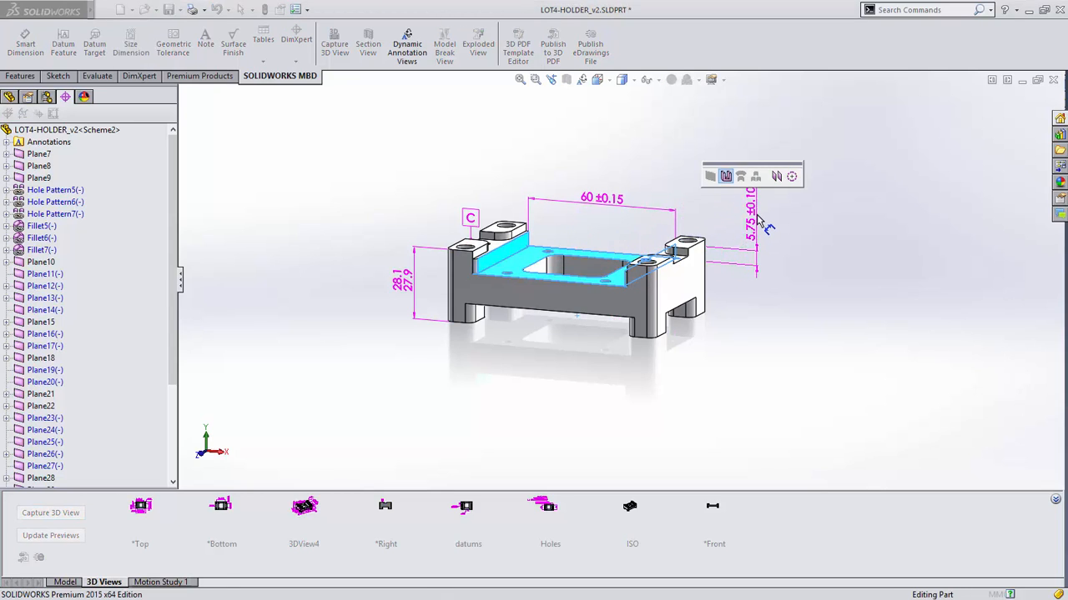
pyautogui.click(757, 217)
pyautogui.doubleClick(711, 510)
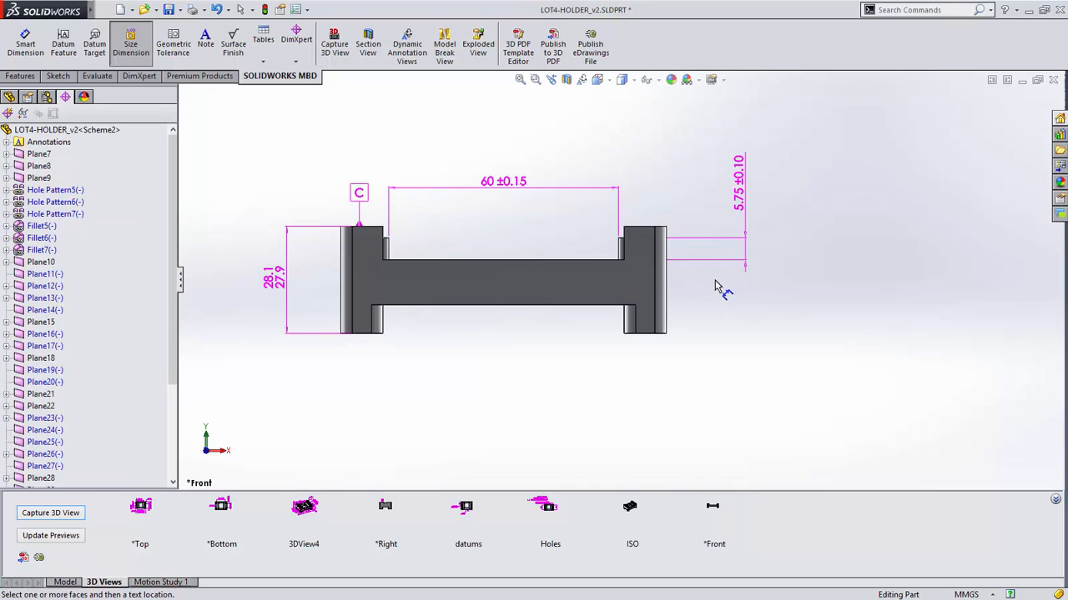
# Define a DimXpert geometric tolerance with the perpendicularity symbol, a tolerance of 0.50 and primary datum C
pyautogui.click(296, 39)
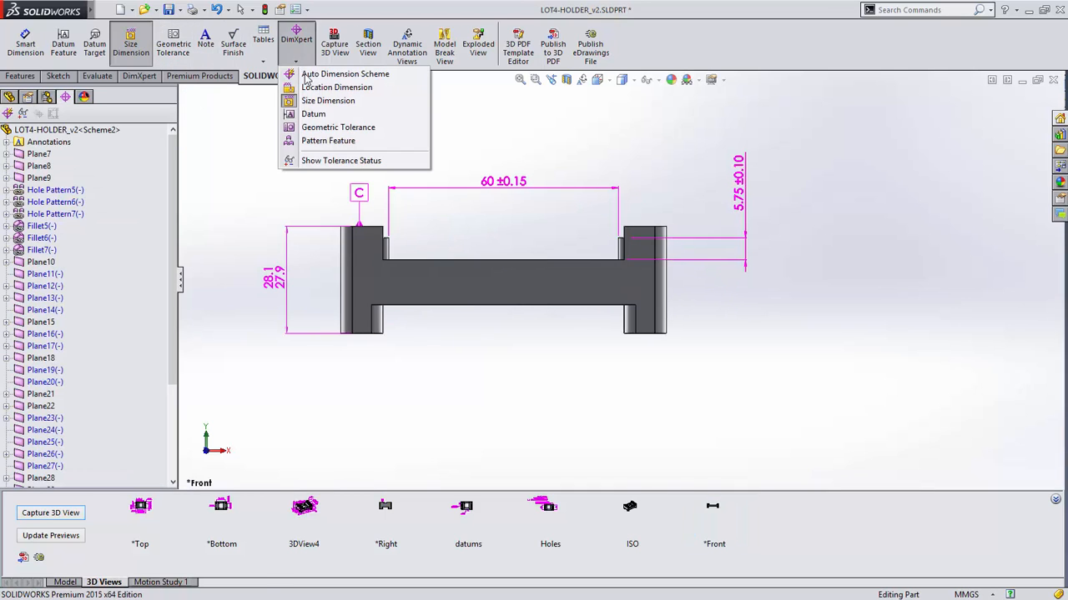
pyautogui.click(325, 127)
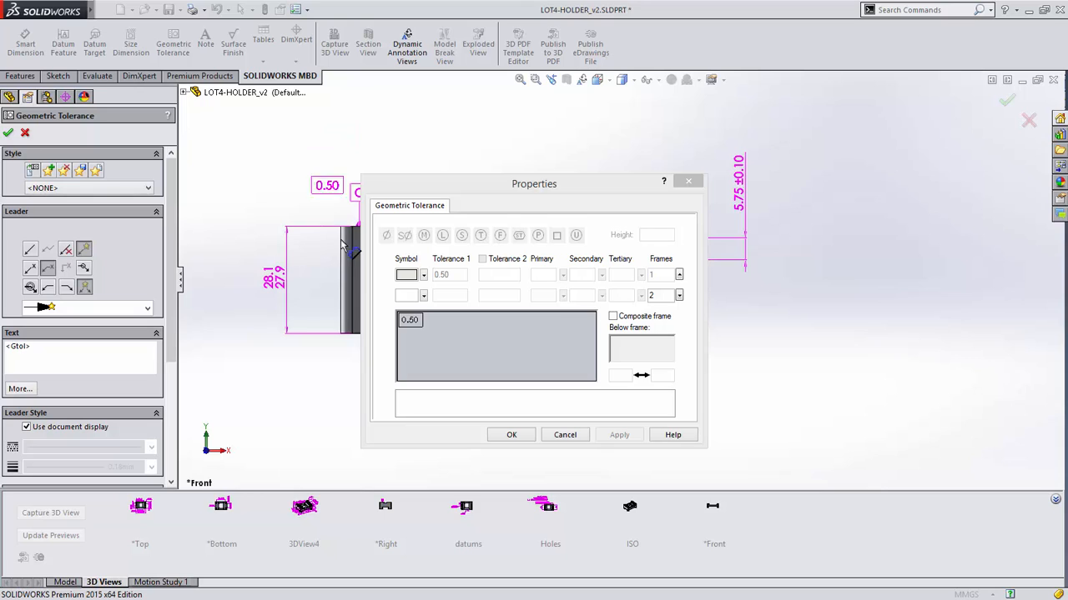
pyautogui.click(422, 275)
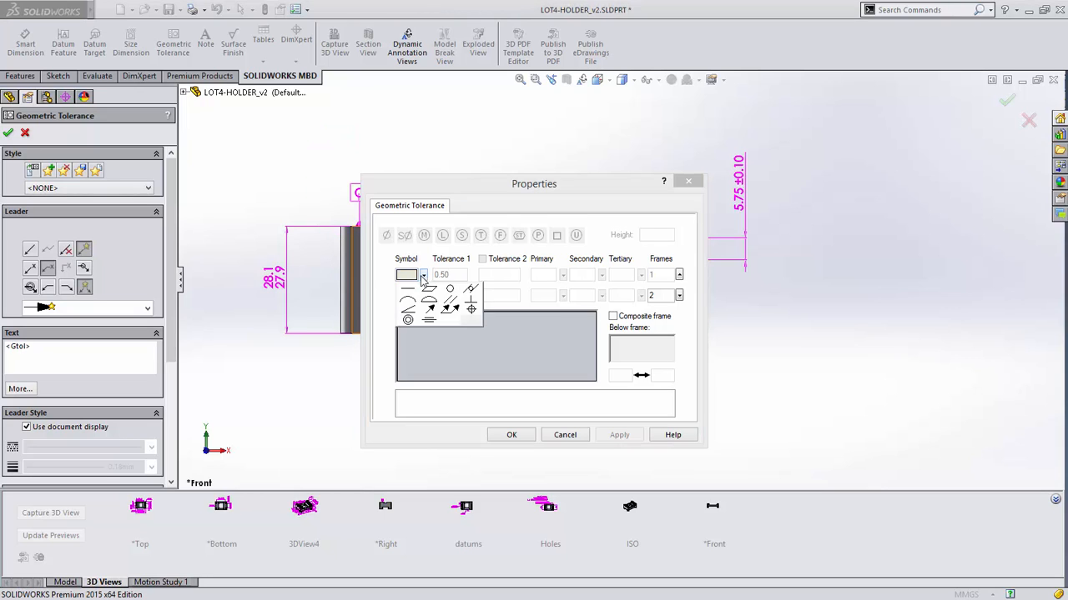
pyautogui.click(449, 308)
pyautogui.click(545, 274)
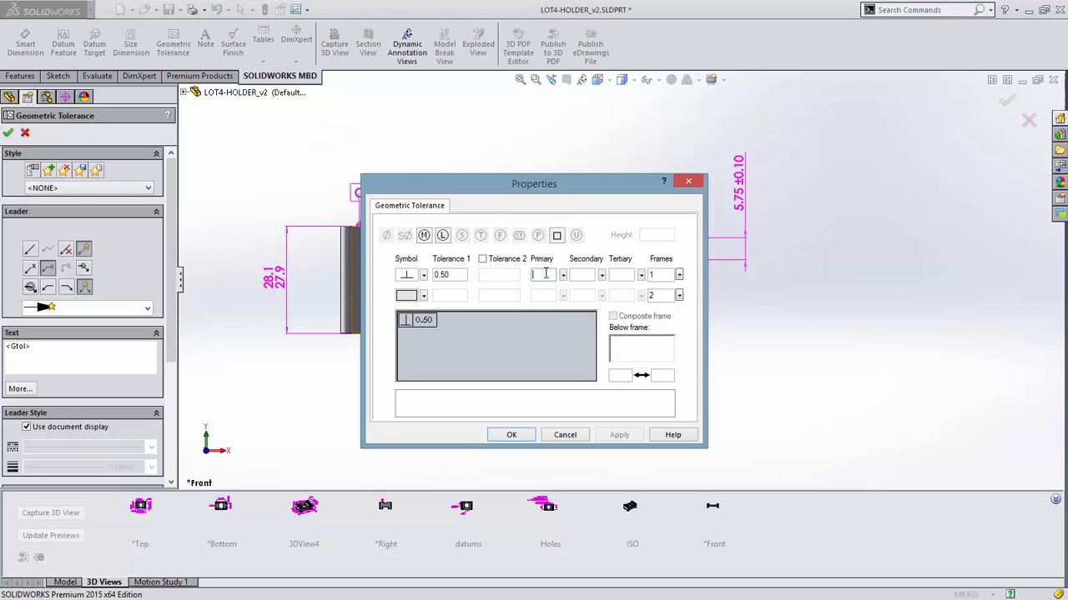
pyautogui.write('C')
# Attach the perpendicularity frame to the holder's outer end face, place it below the part, and restore the *Front 3D view
pyautogui.moveTo(527, 194); pyautogui.dragTo(843, 173)
pyautogui.moveTo(567, 234); pyautogui.dragTo(492, 259, button='middle')
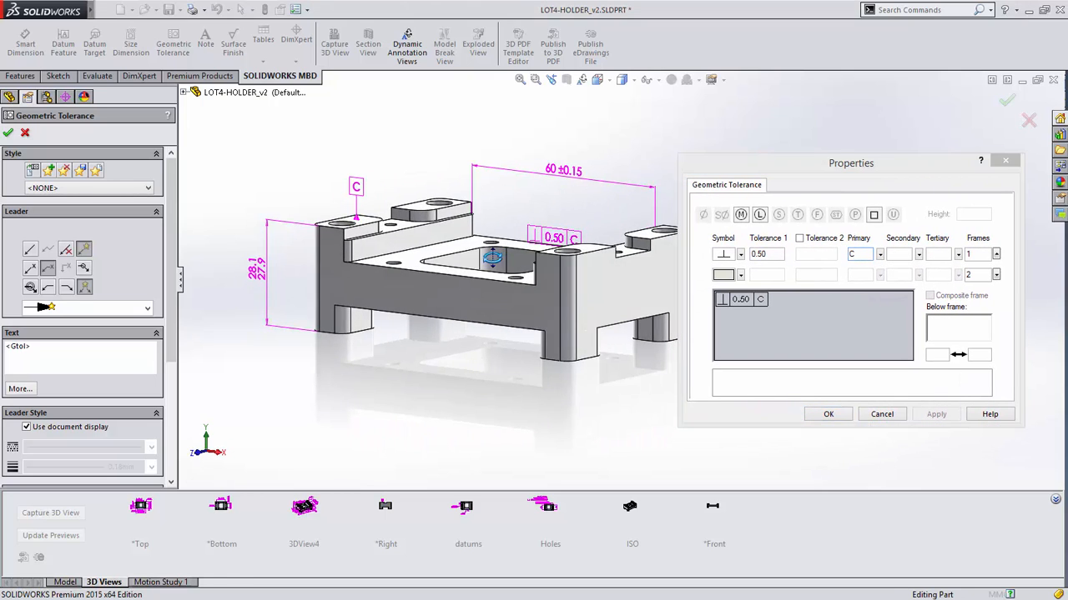
pyautogui.click(611, 297)
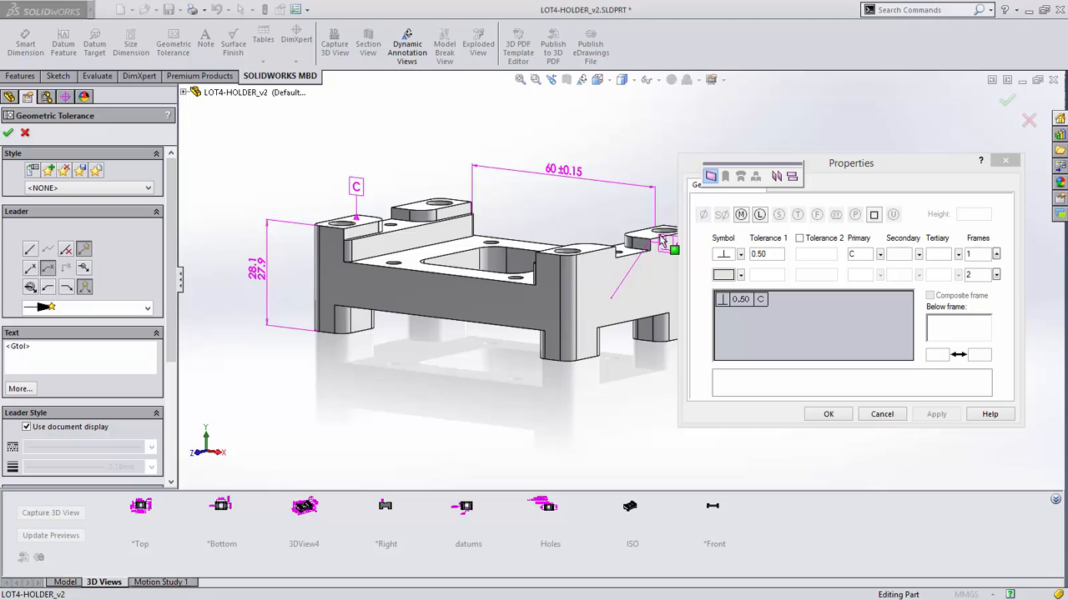
pyautogui.scroll(1, 663, 241)
pyautogui.click(647, 369)
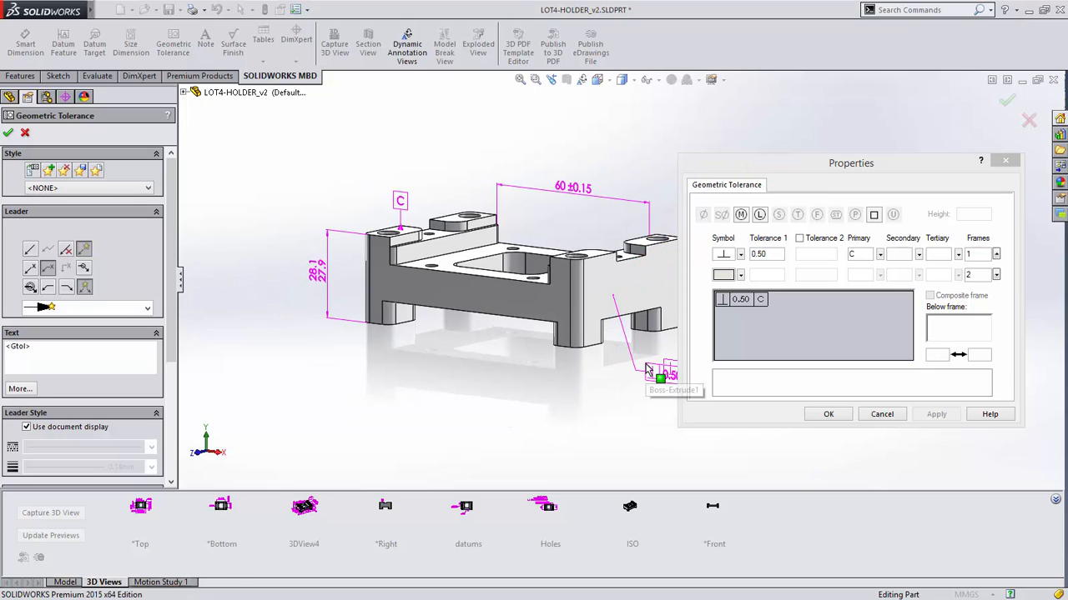
pyautogui.press('Escape')
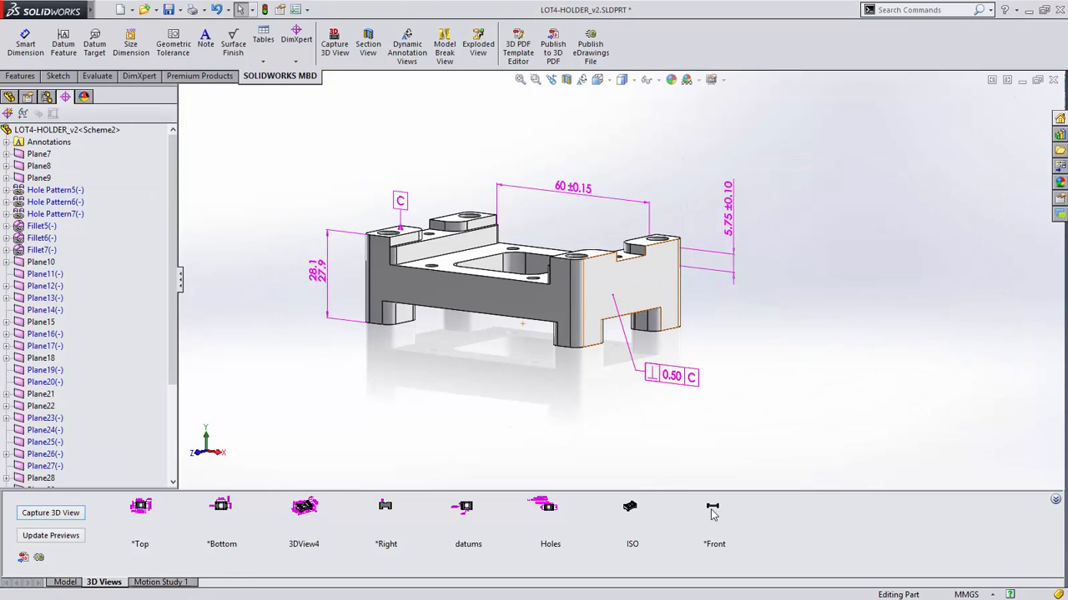
pyautogui.click(713, 513)
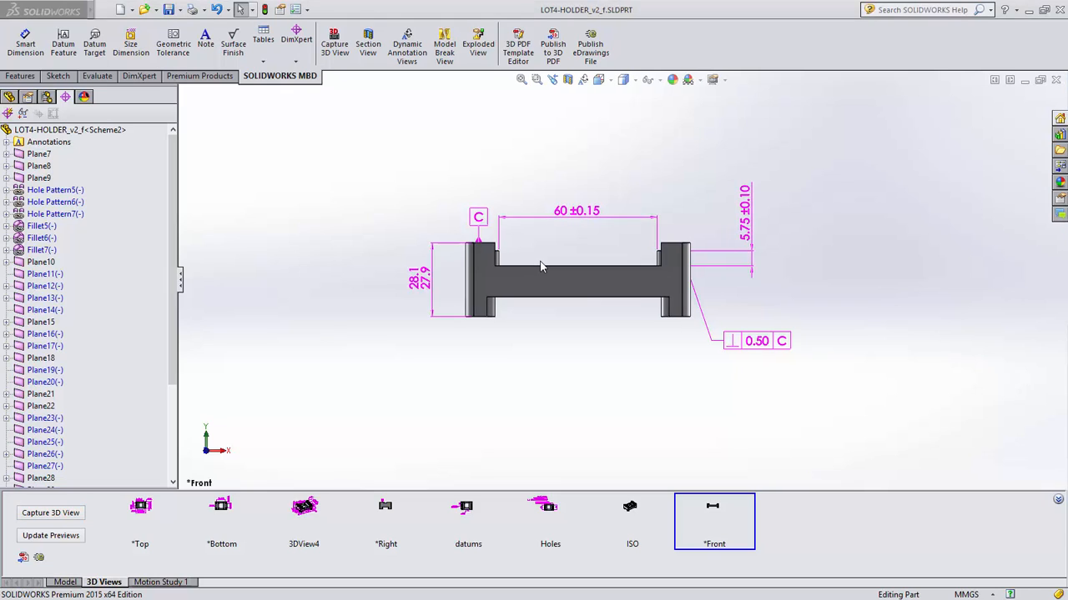
# Open the Template A4 Landcape theme in the 3D PDF Template Editor
pyautogui.click(518, 50)
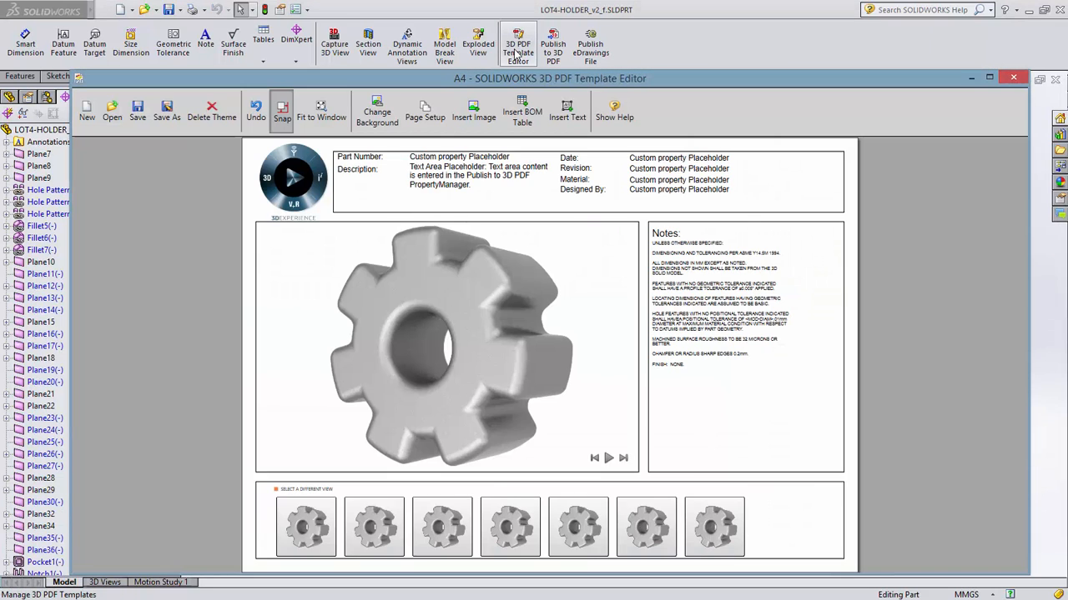
pyautogui.click(108, 113)
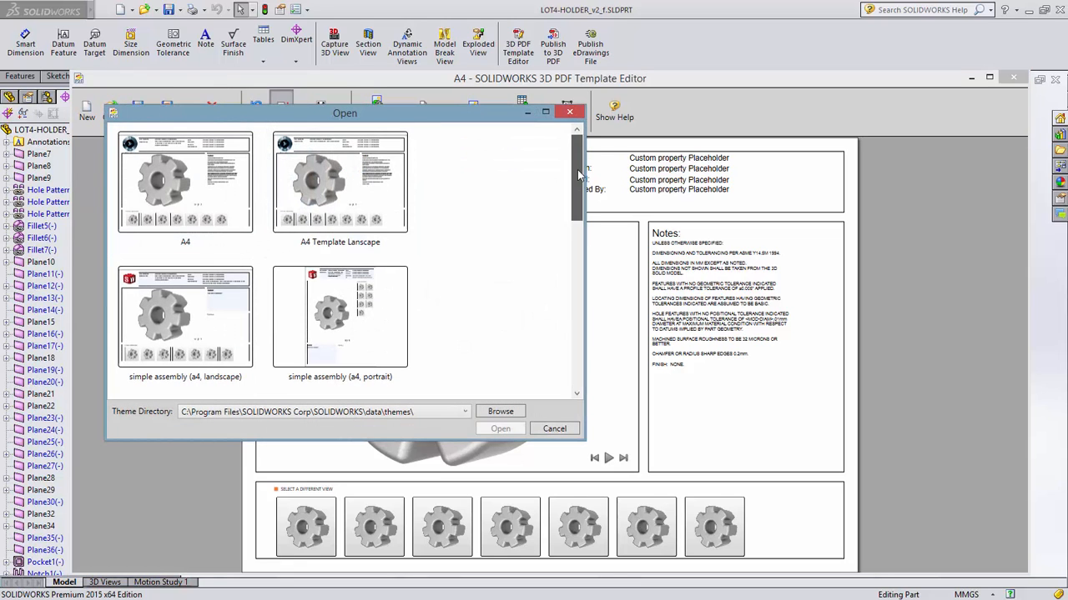
pyautogui.moveTo(578, 170); pyautogui.dragTo(579, 361)
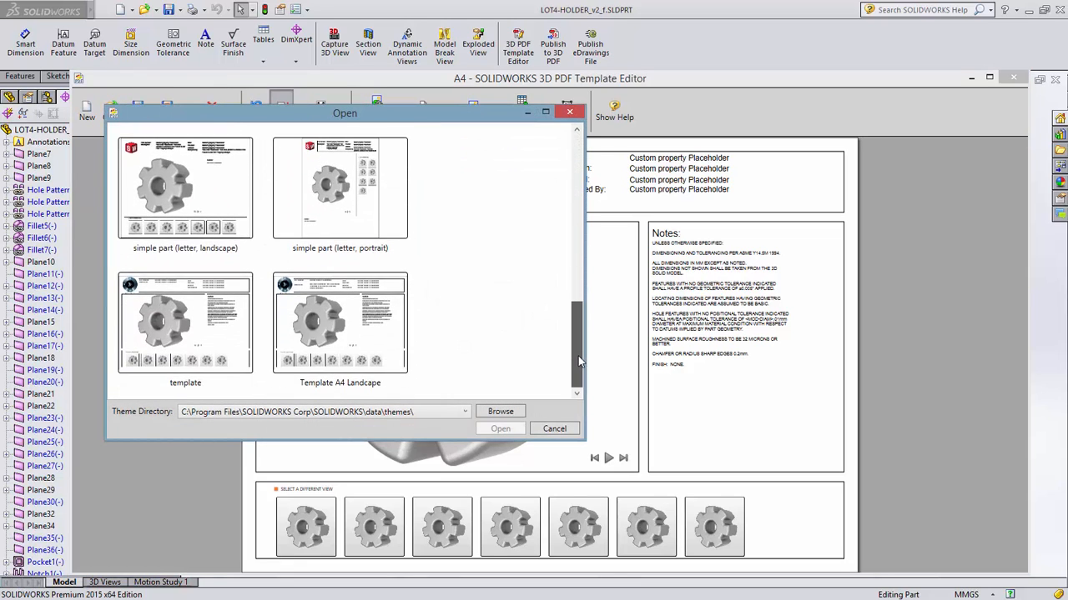
pyautogui.click(394, 340)
pyautogui.click(499, 428)
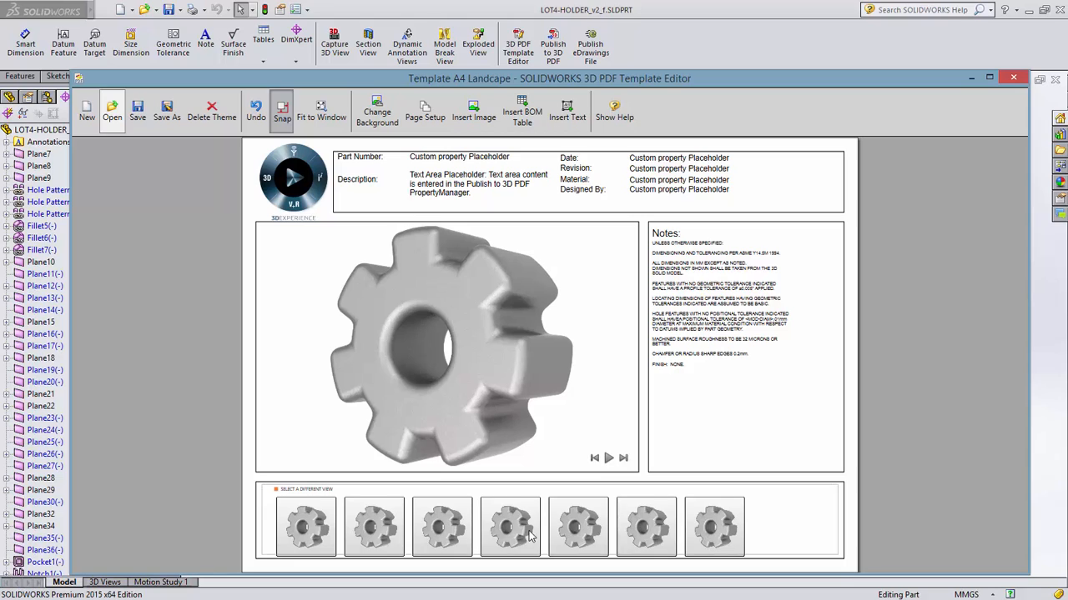
# Examine the template's Designed By, Revision, Date, Part Number, Description and Notes text fields, and close the template editor
pyautogui.click(657, 193)
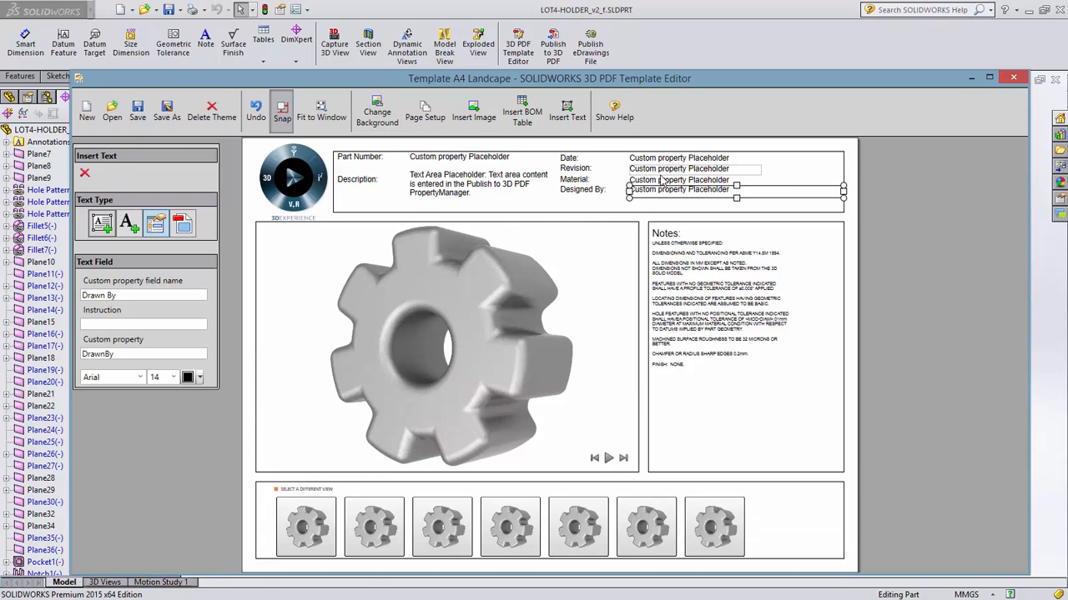
pyautogui.click(659, 170)
pyautogui.click(659, 161)
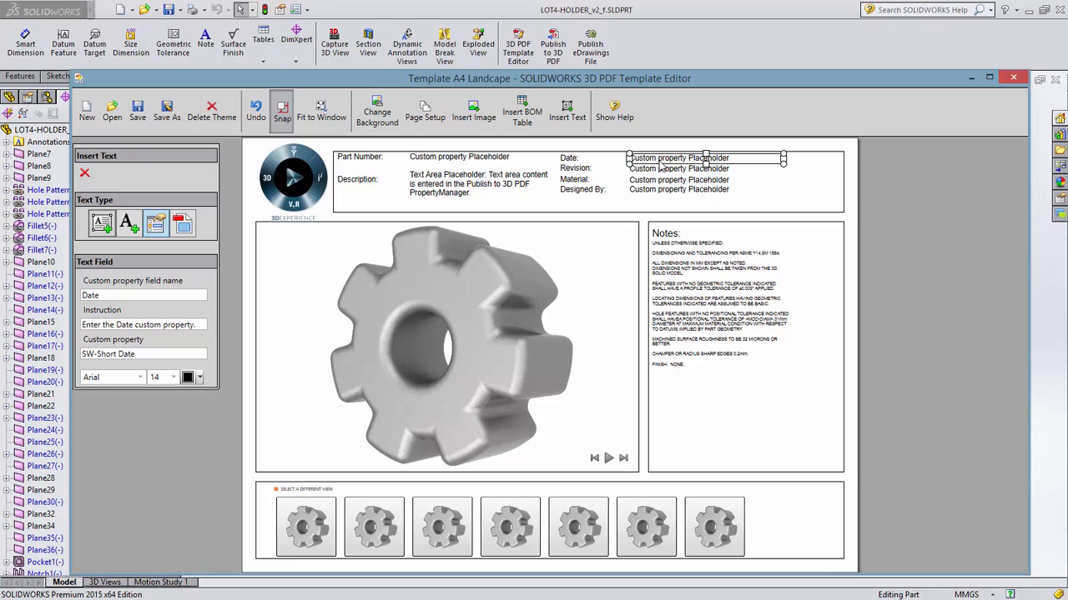
pyautogui.click(488, 159)
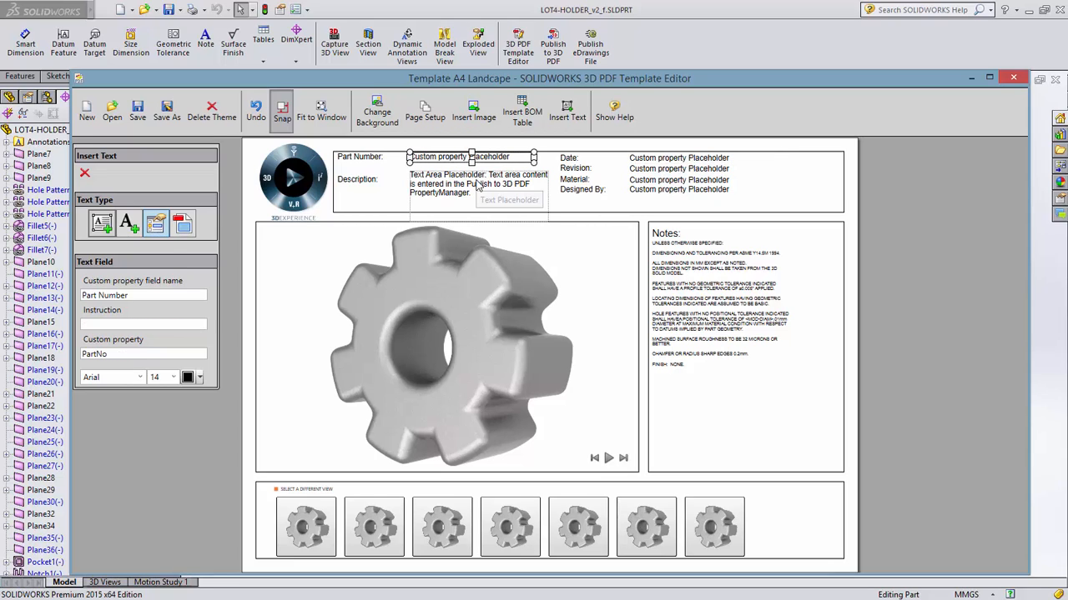
pyautogui.click(474, 186)
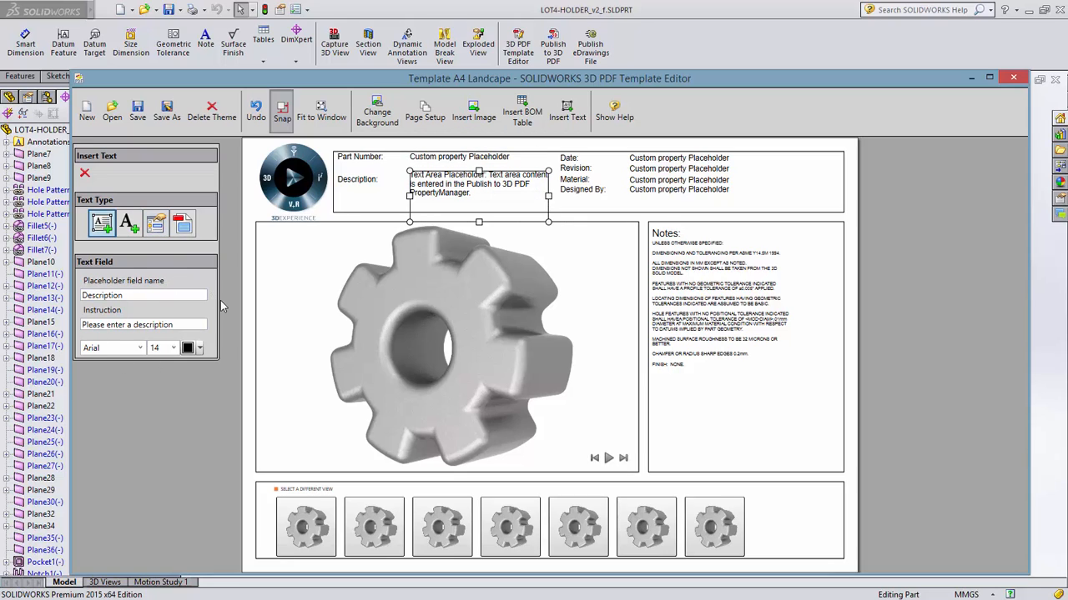
pyautogui.click(682, 315)
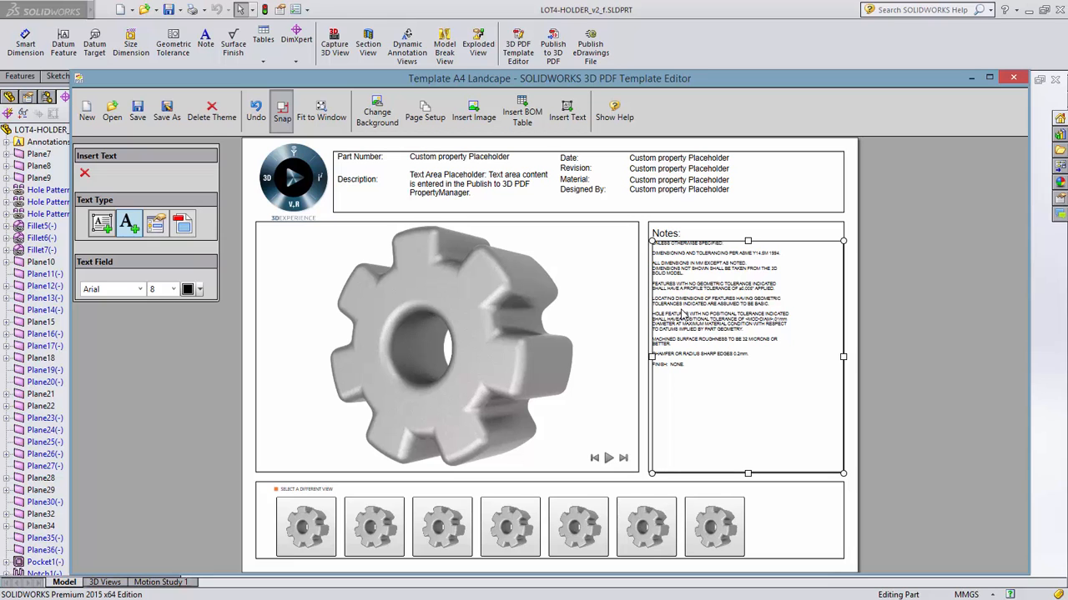
pyautogui.click(1015, 77)
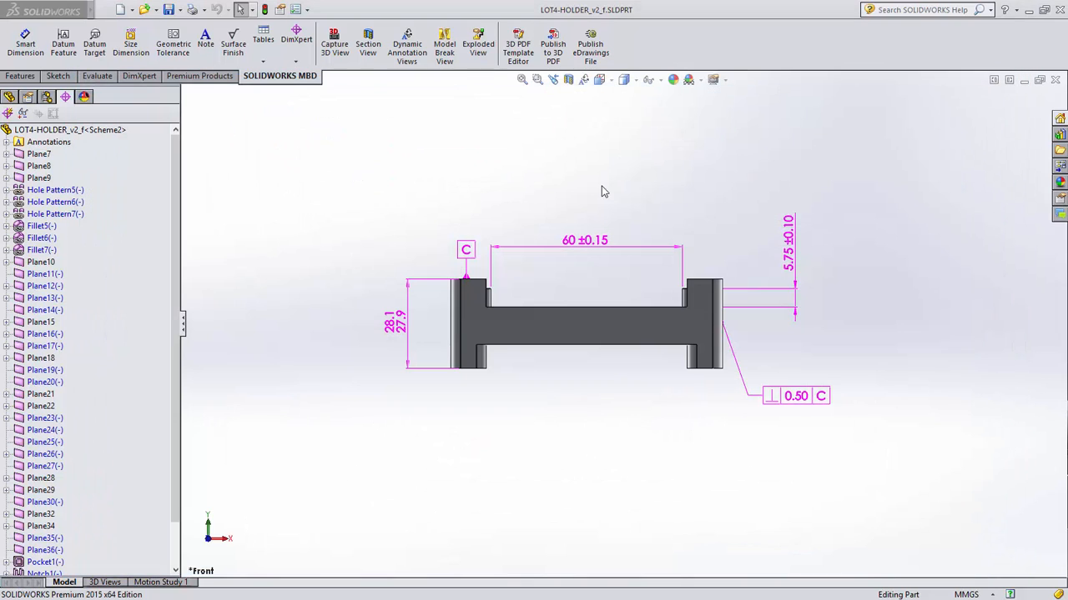
# Set up Publish to 3D PDF with the Template A4 Landcape theme and review its custom property mappings
pyautogui.click(553, 47)
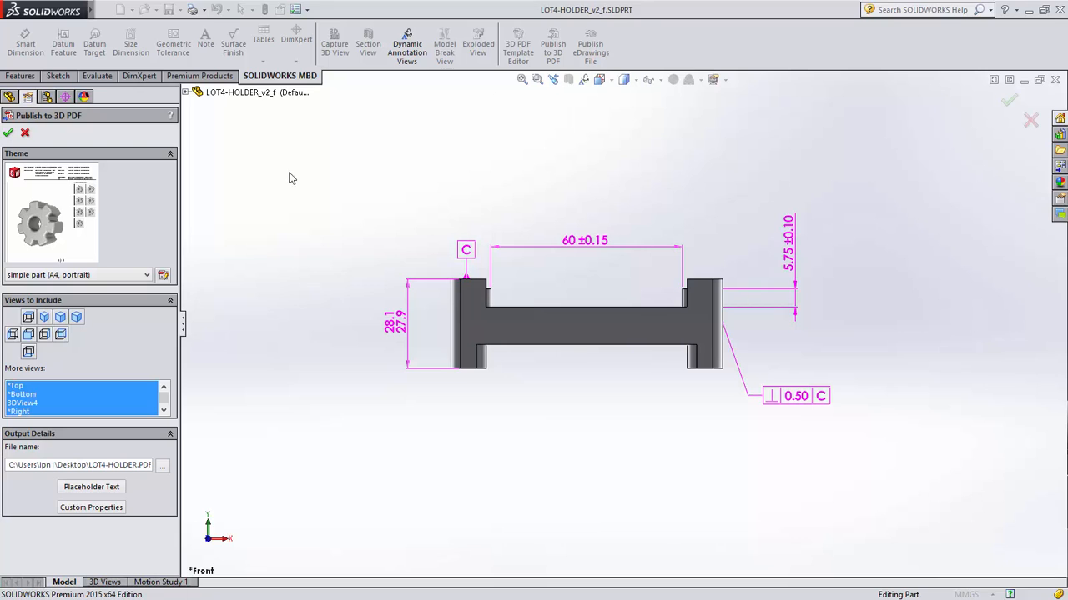
pyautogui.click(154, 275)
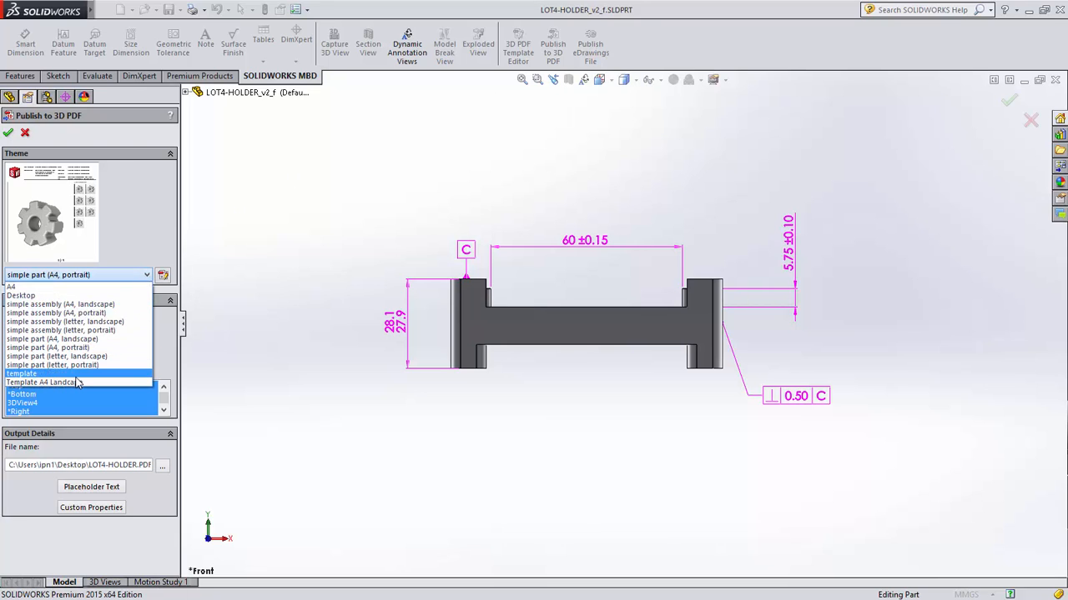
pyautogui.click(77, 383)
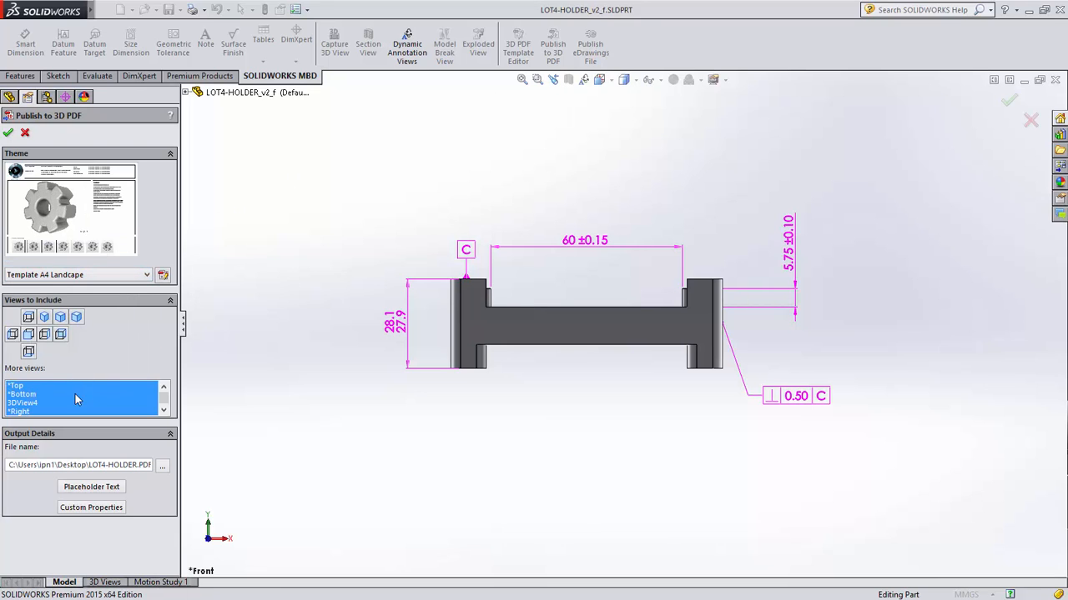
pyautogui.click(88, 508)
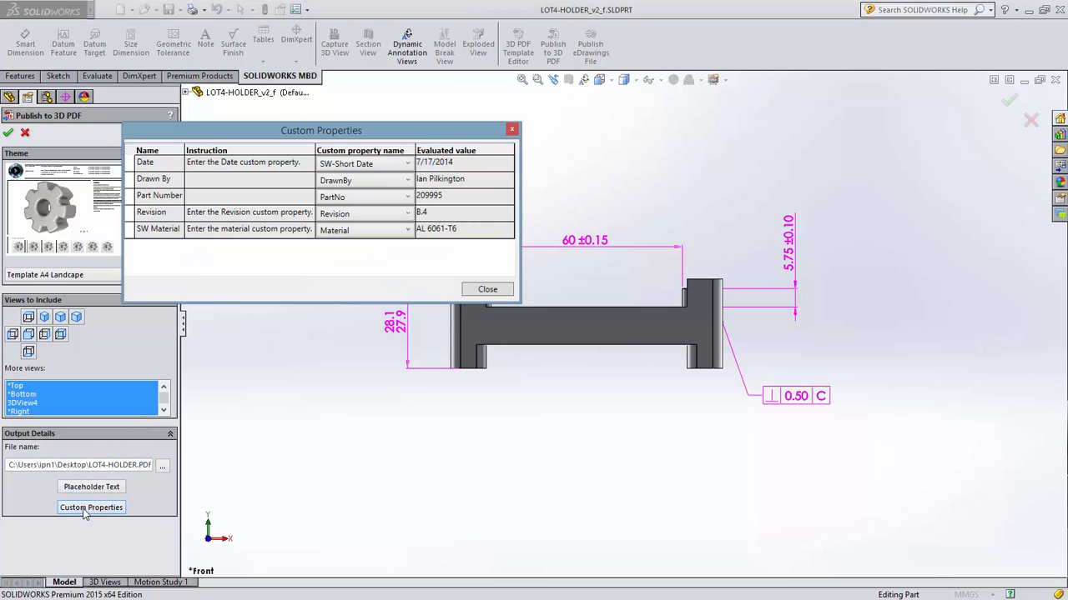
pyautogui.click(484, 290)
# Enter Interface Bracket as the Description placeholder text and publish the holder as LOT4-HOLDER.PDF
pyautogui.click(94, 483)
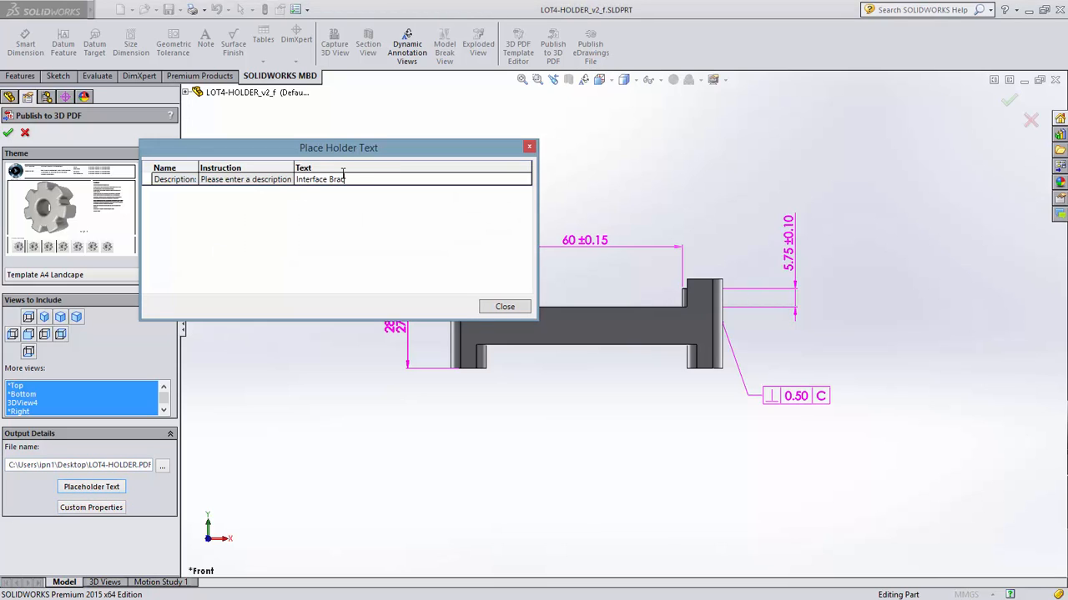
pyautogui.click(492, 308)
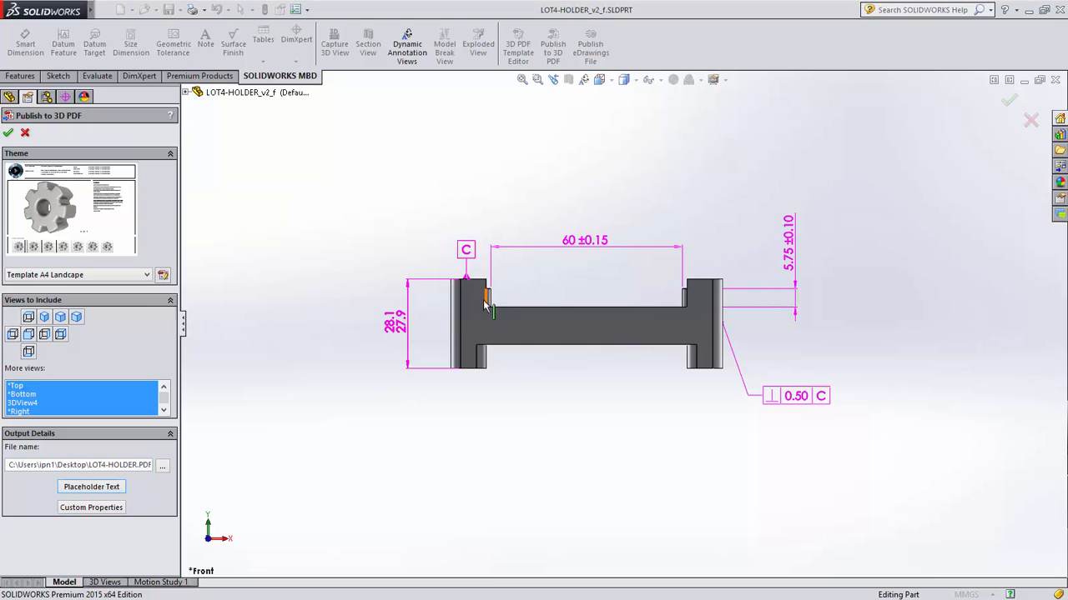
pyautogui.click(8, 134)
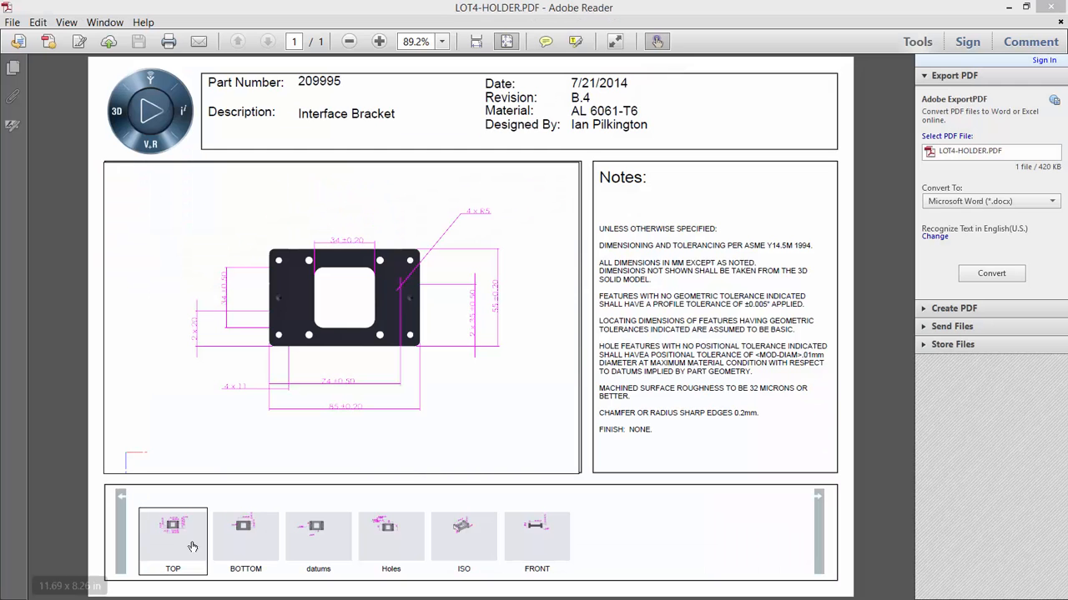
# Go through the BOTTOM, datums, Holes, ISO and FRONT views in the published 3D PDF
pyautogui.click(239, 548)
pyautogui.click(326, 543)
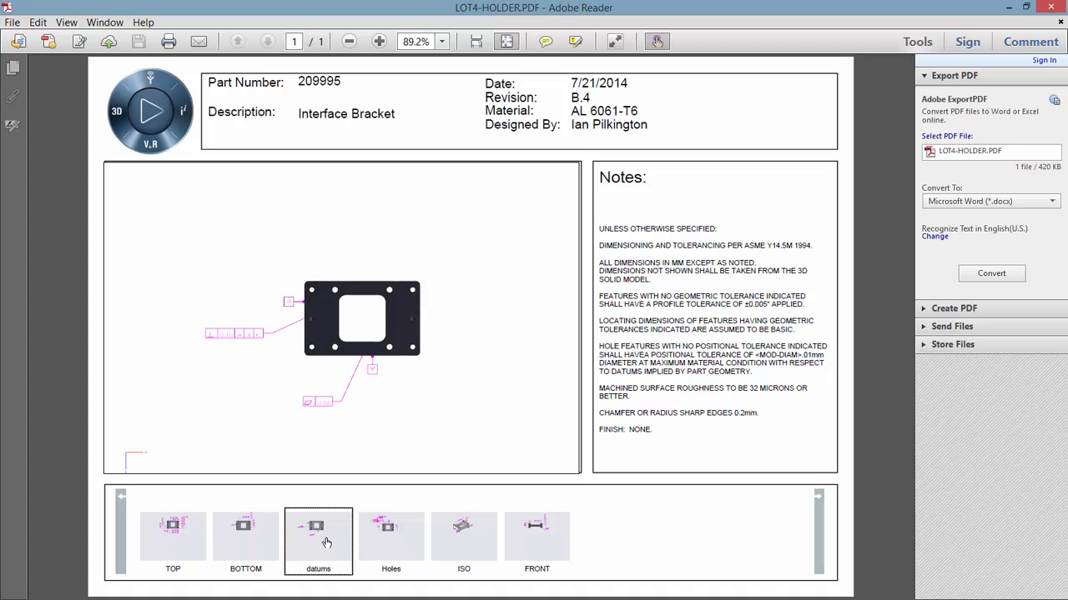
pyautogui.click(396, 536)
pyautogui.click(475, 534)
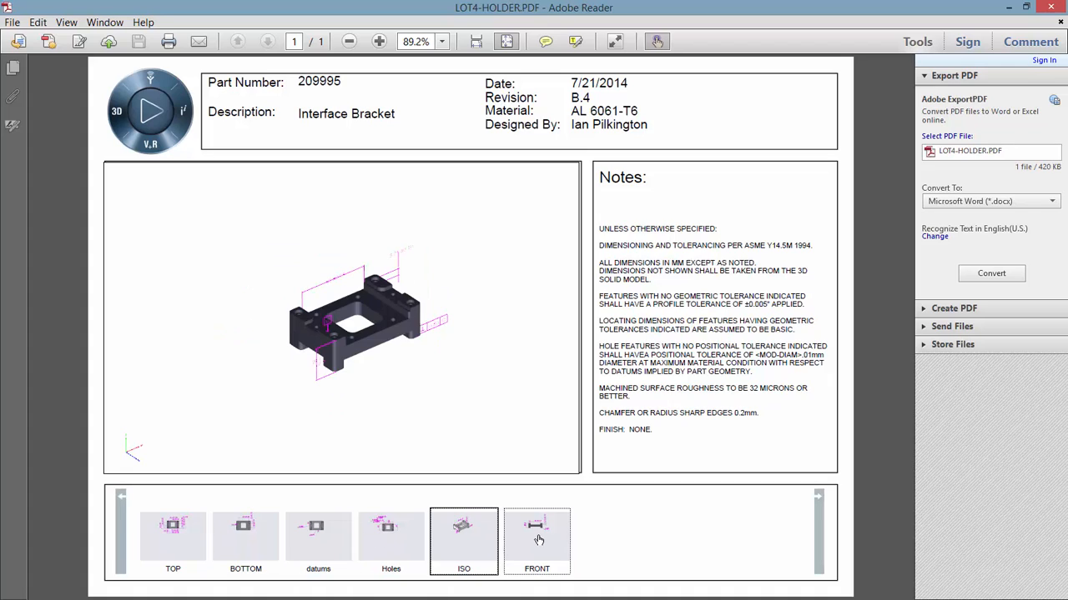
pyautogui.click(539, 540)
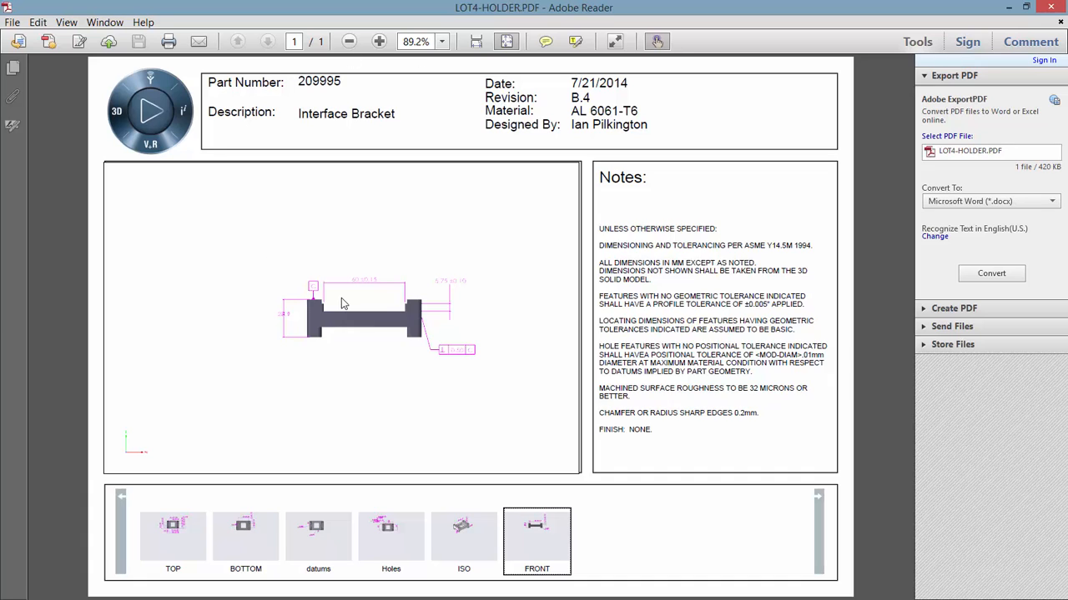
# Cross-highlight the faces tied to the notch width, overall height and perpendicularity annotations in the 3D PDF, and return to SOLIDWORKS
pyautogui.moveTo(342, 298); pyautogui.dragTo(392, 280)
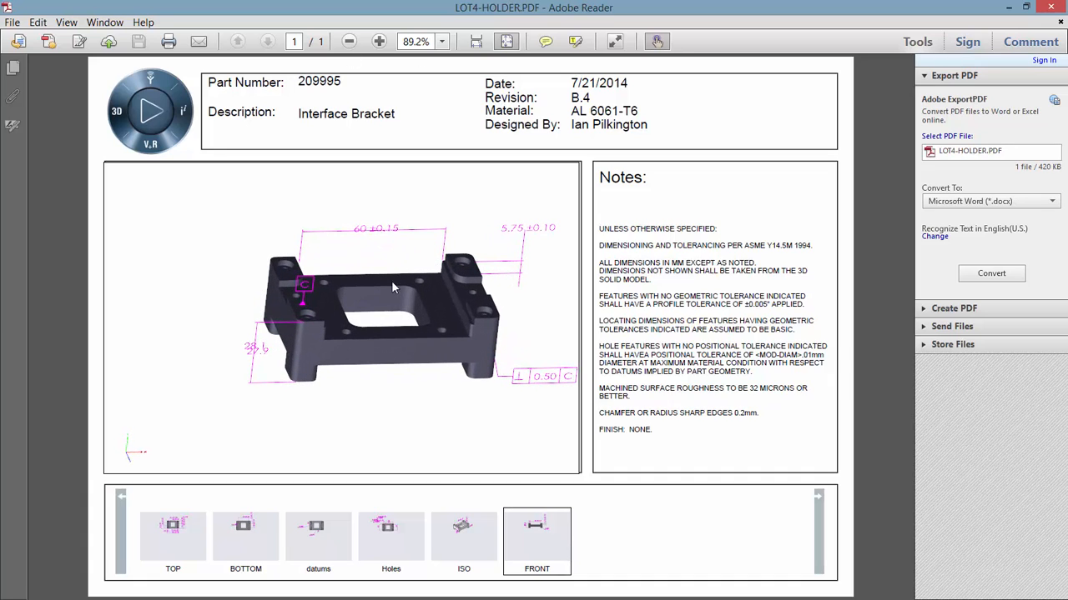
pyautogui.click(408, 230)
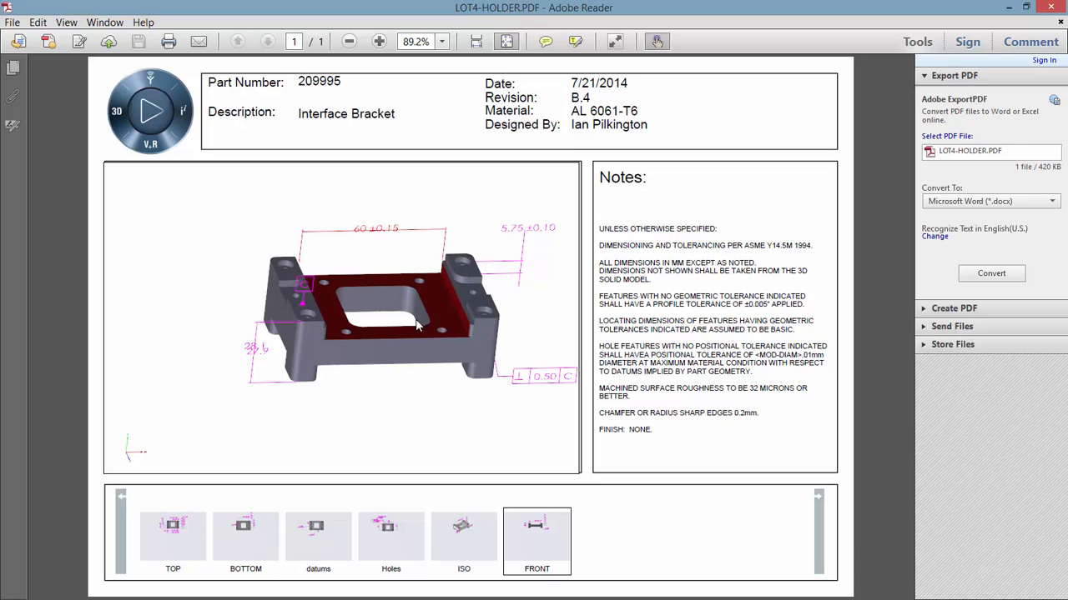
pyautogui.moveTo(417, 325); pyautogui.dragTo(288, 368)
pyautogui.click(228, 375)
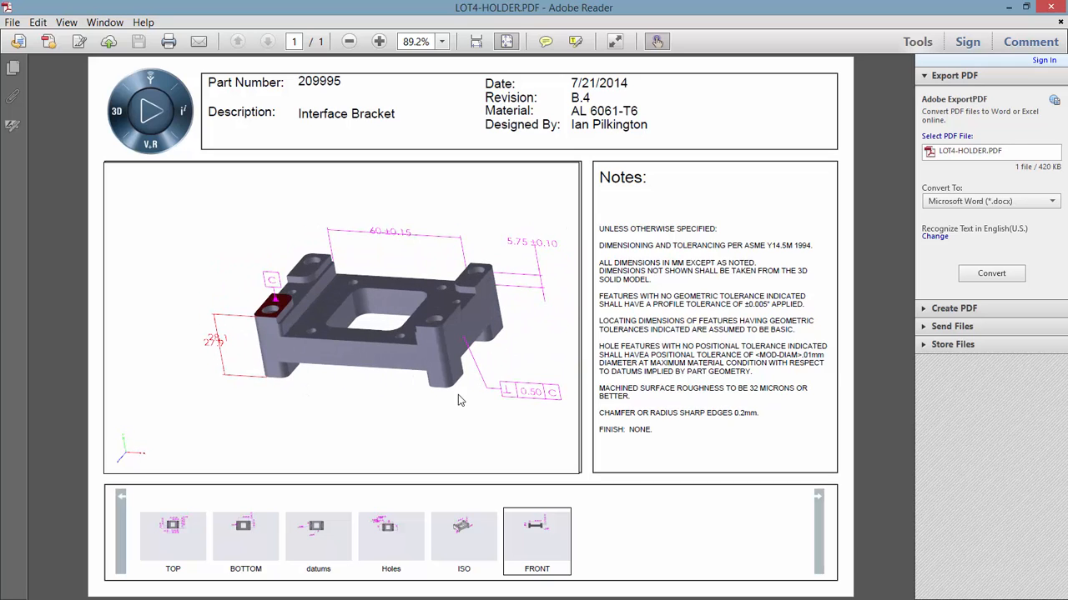
pyautogui.click(482, 383)
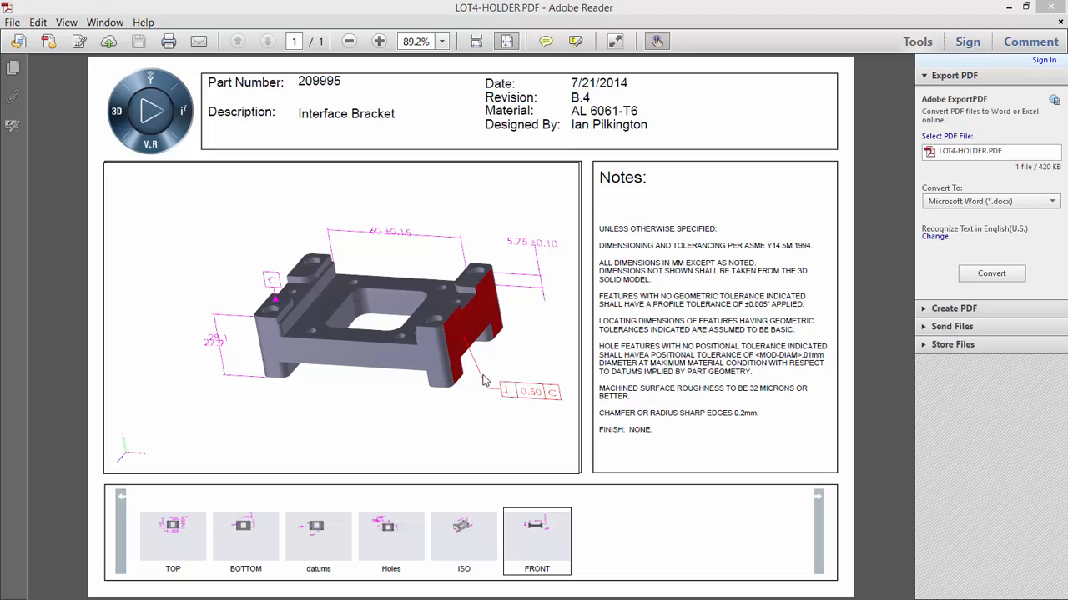
pyautogui.click(1008, 7)
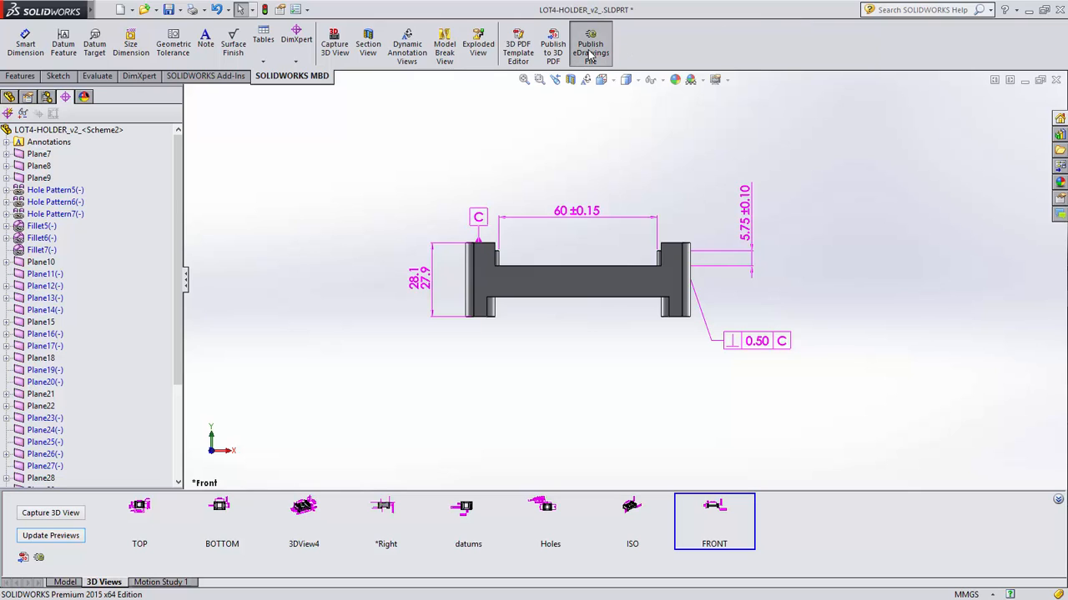
# Publish the holder as an eDrawings file and check its *Bottom, datums and *Front 3D views
pyautogui.click(590, 52)
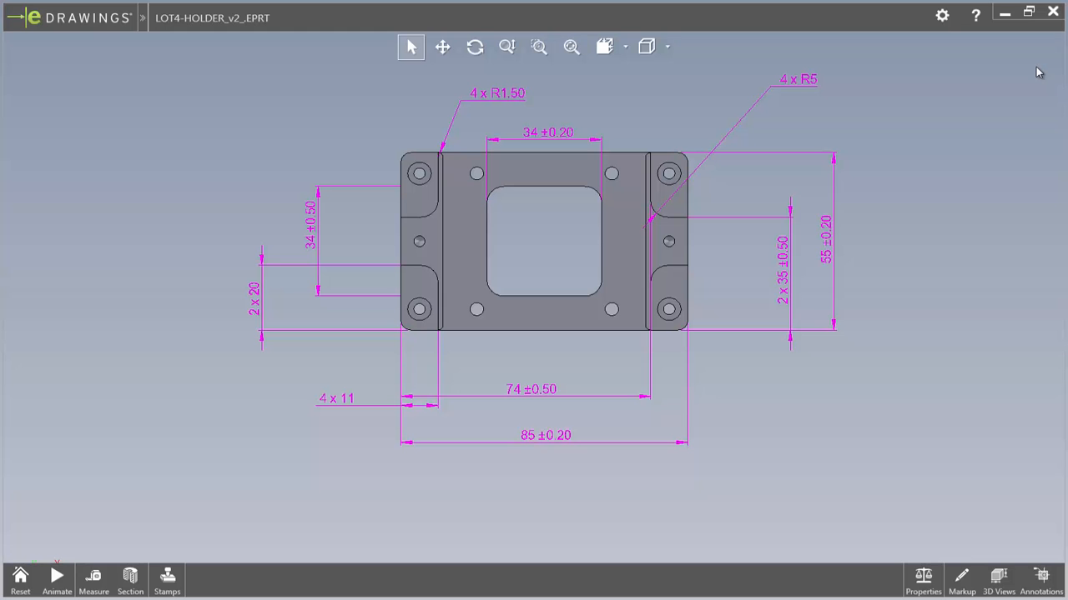
pyautogui.click(997, 579)
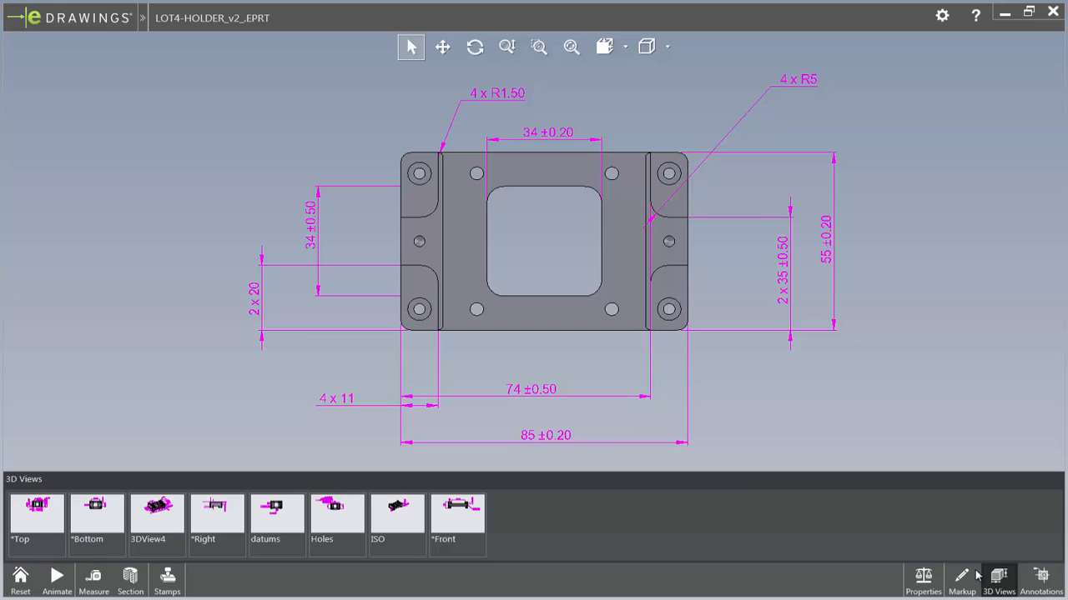
pyautogui.click(95, 519)
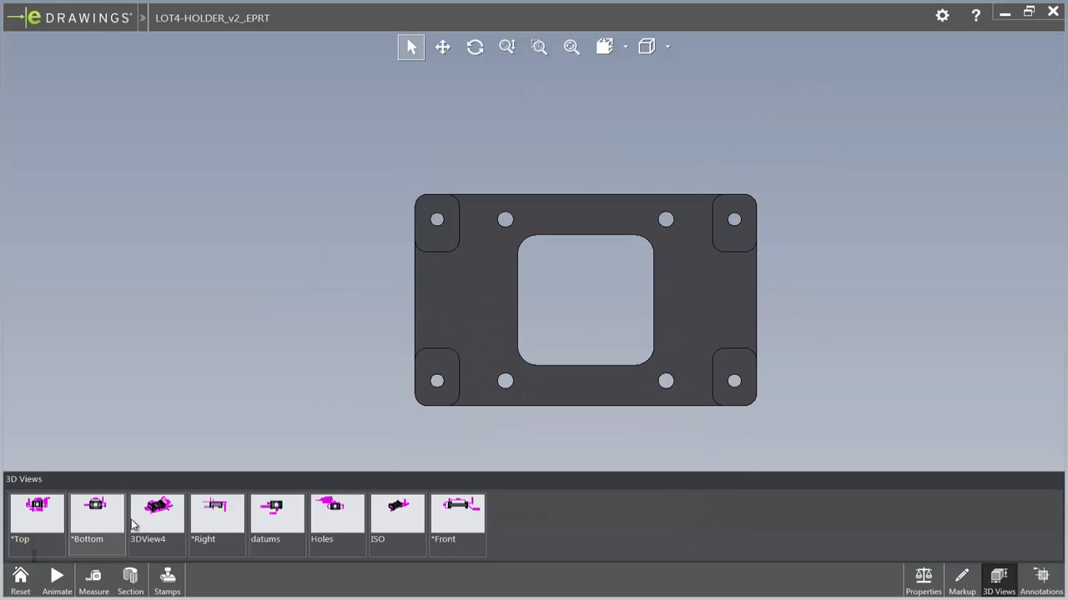
pyautogui.click(296, 517)
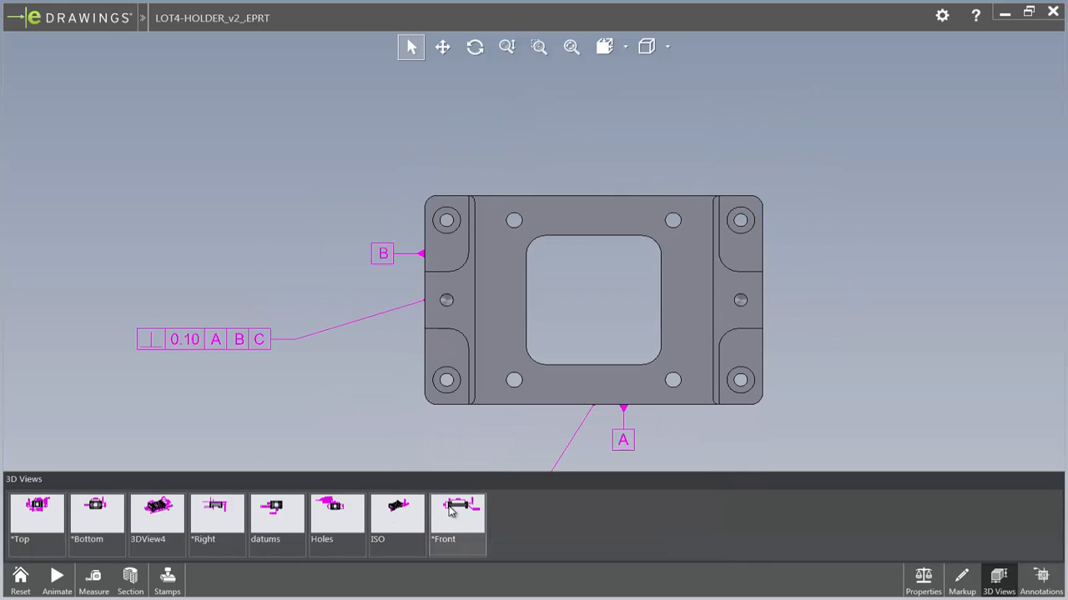
pyautogui.click(450, 510)
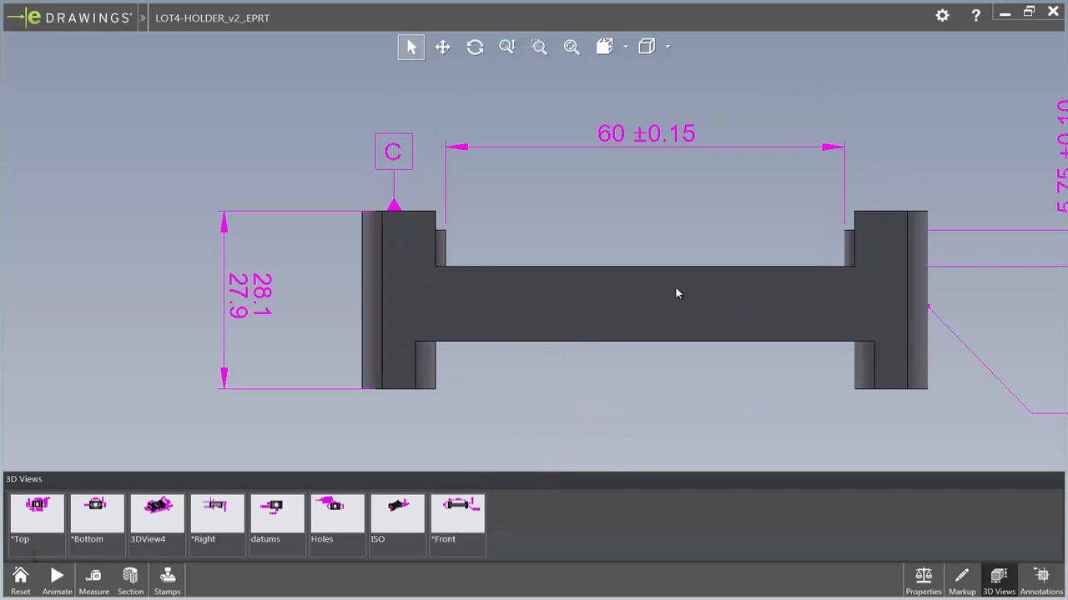
# Cross-highlight the faces tied to the notch width, overall height and perpendicularity annotations in eDrawings
pyautogui.moveTo(675, 286); pyautogui.dragTo(375, 347, button='middle')
pyautogui.scroll(-4, 392, 347)
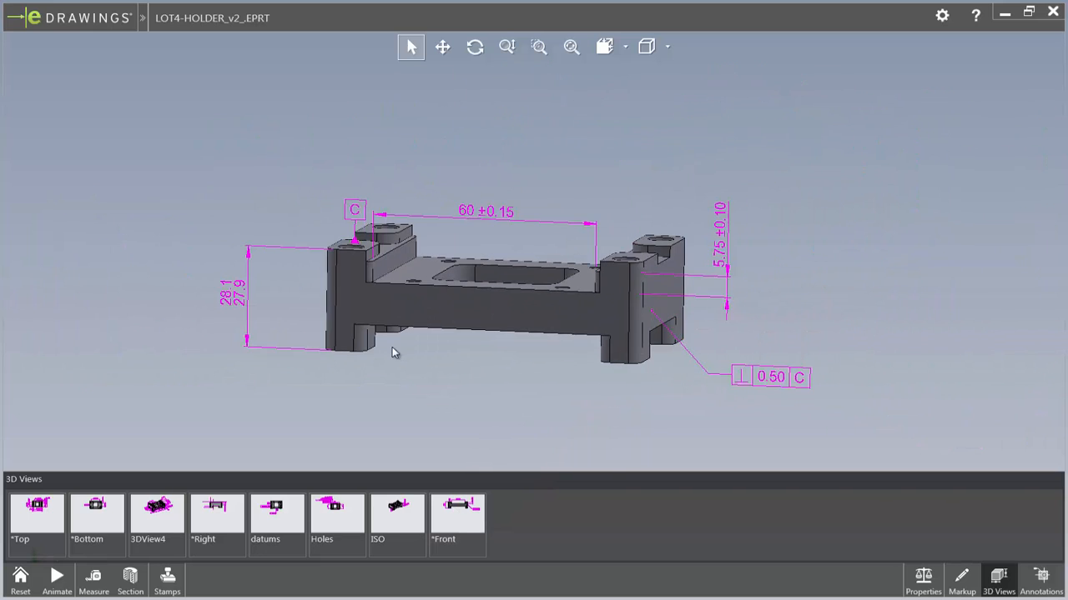
pyautogui.scroll(2, 510, 331)
pyautogui.click(505, 200)
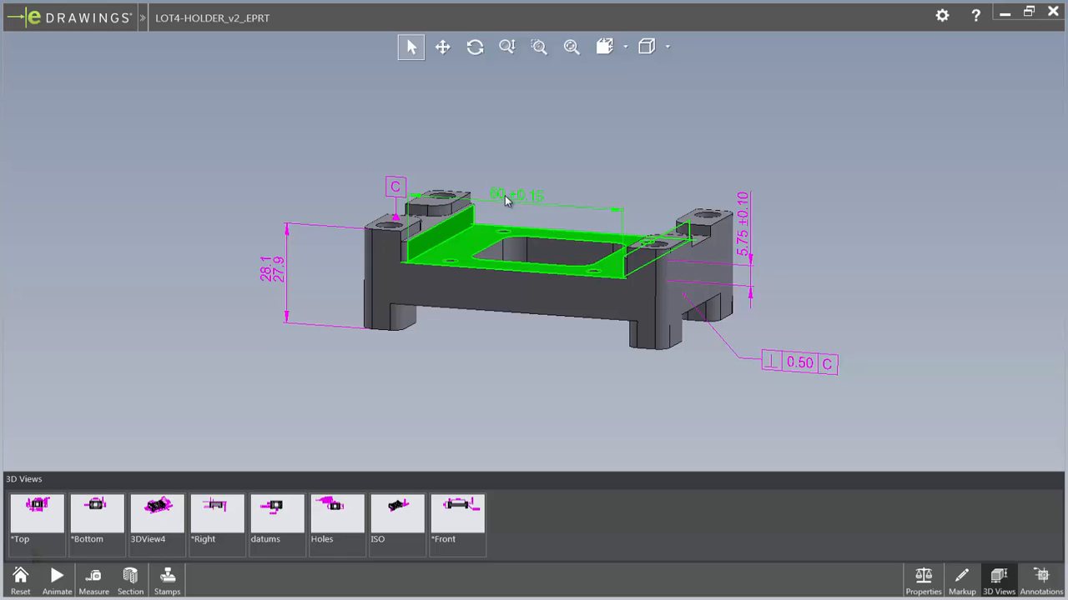
pyautogui.click(287, 285)
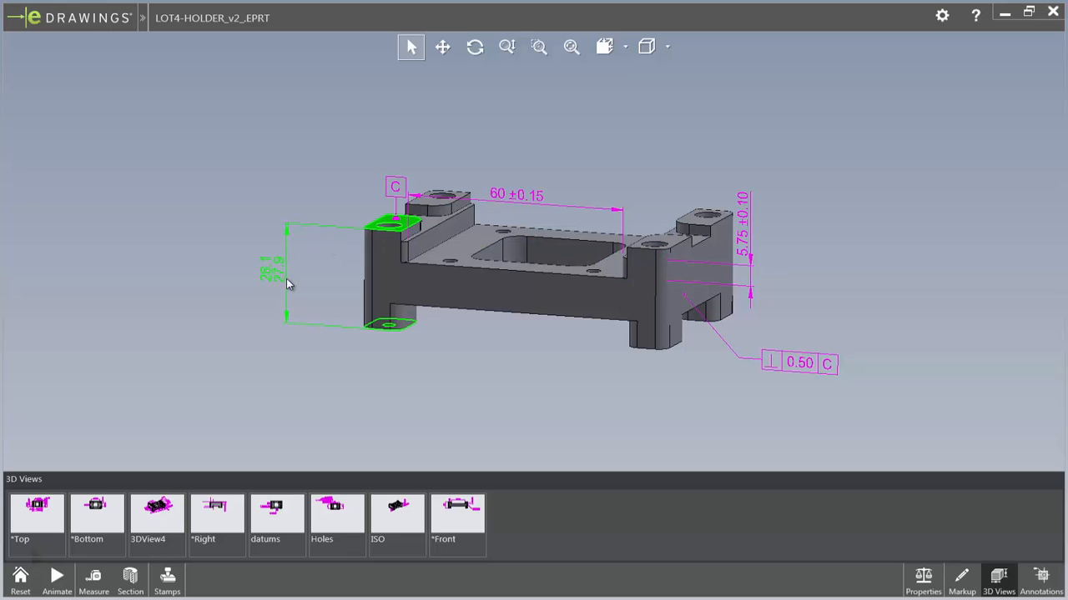
pyautogui.click(723, 346)
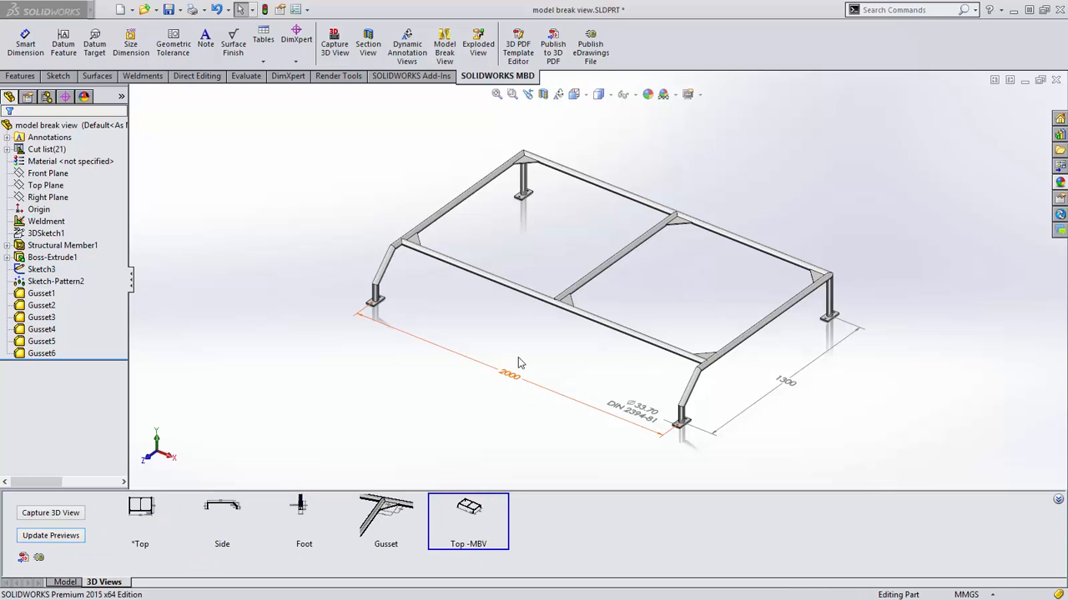
# Review the tubular frame's *Top, Side, Foot, Gusset and Top -MBV 3D views in the model break view part
pyautogui.moveTo(522, 364)
pyautogui.mouseDown(button='middle')
pyautogui.moveTo(571, 358)
pyautogui.moveTo(511, 353)
pyautogui.mouseUp(button='middle')
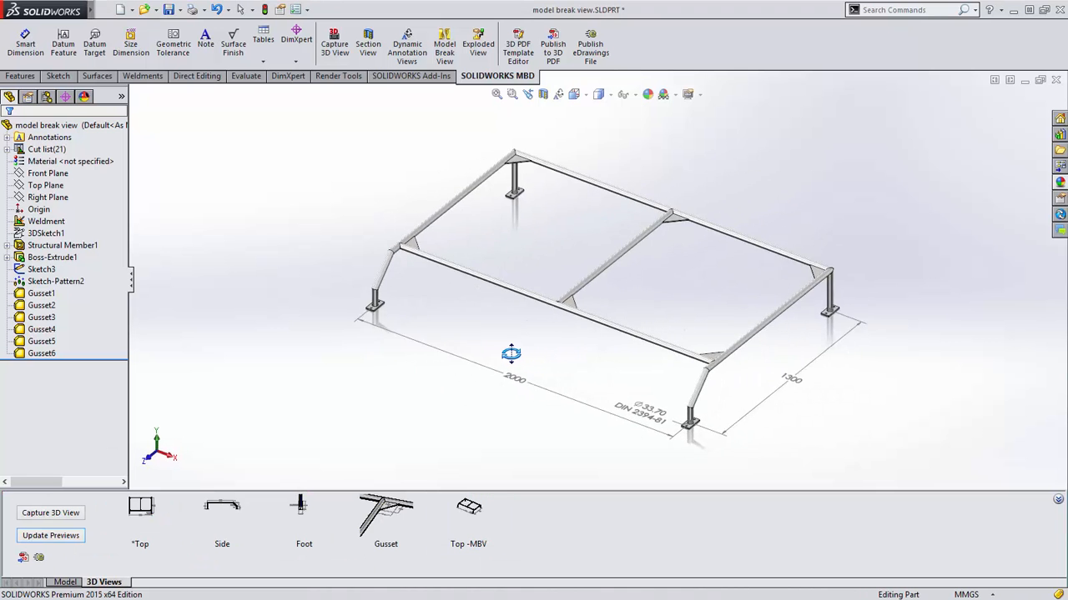
pyautogui.click(148, 511)
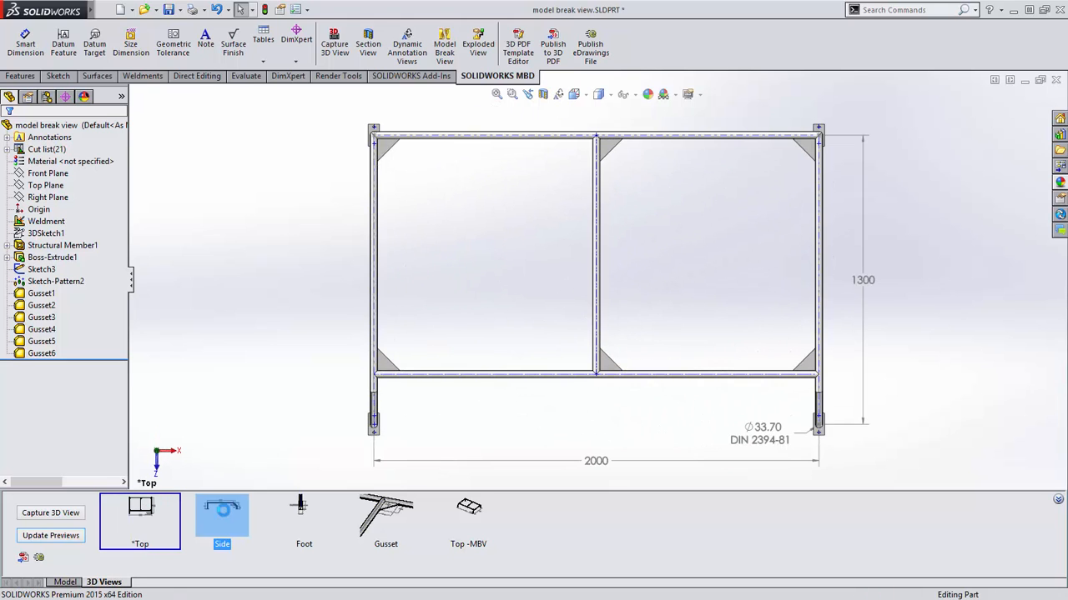
pyautogui.click(222, 511)
pyautogui.click(300, 509)
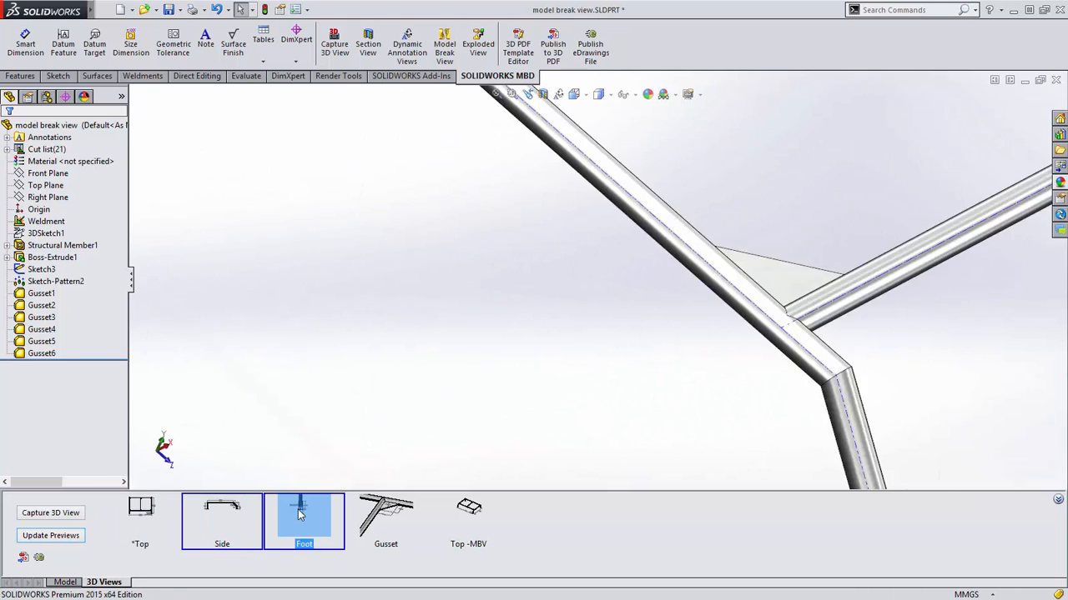
pyautogui.click(402, 515)
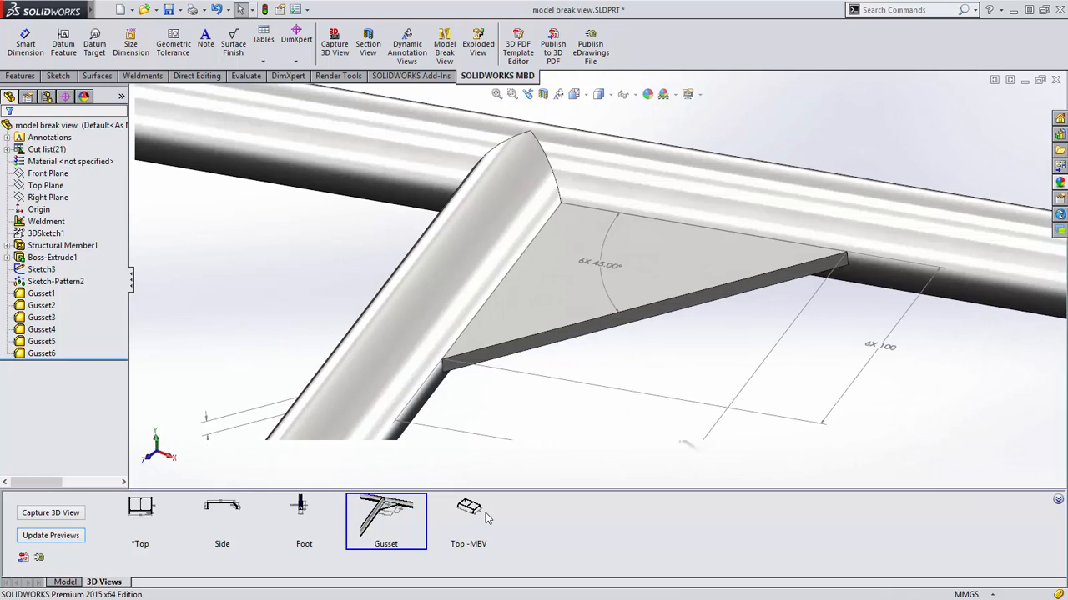
pyautogui.click(470, 510)
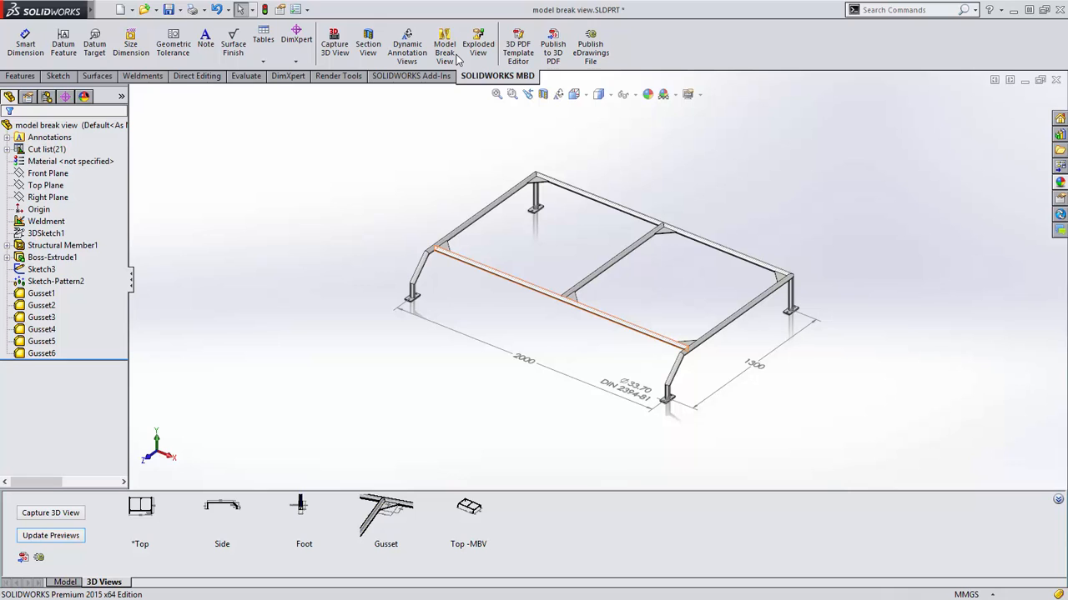
# Start a model break view and define two break steps aligned to the Right Plane, one in each bay of the frame
pyautogui.click(456, 57)
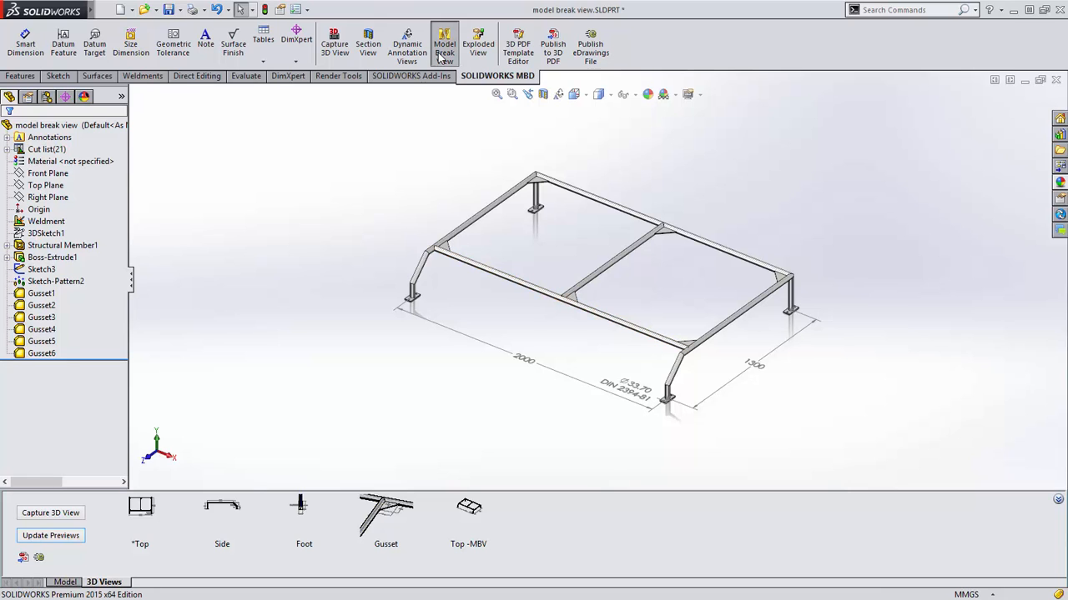
pyautogui.moveTo(544, 250); pyautogui.dragTo(541, 211, button='right')
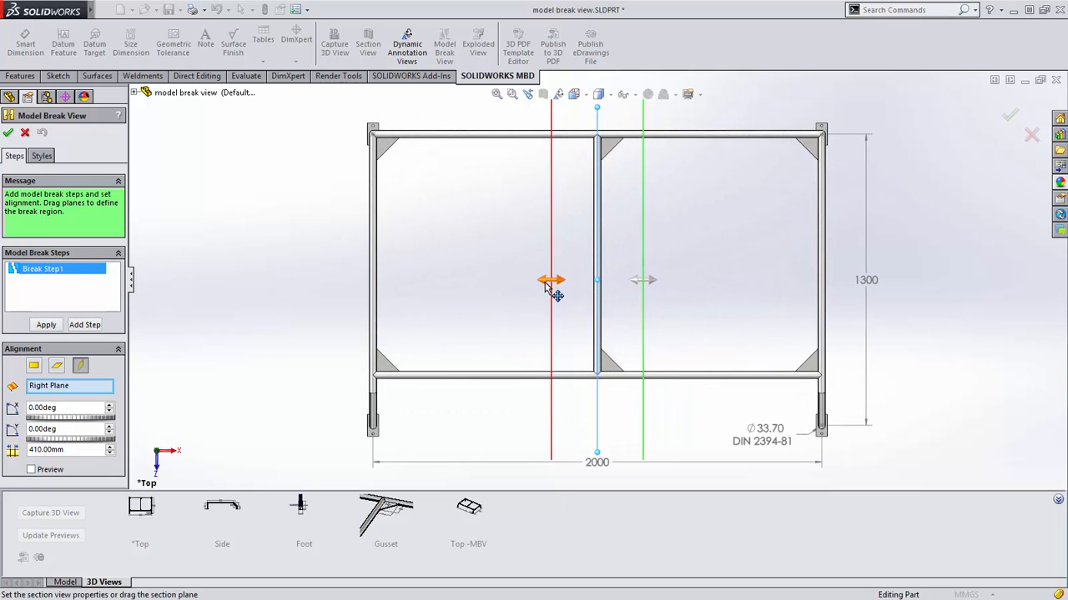
pyautogui.moveTo(545, 286); pyautogui.dragTo(417, 300)
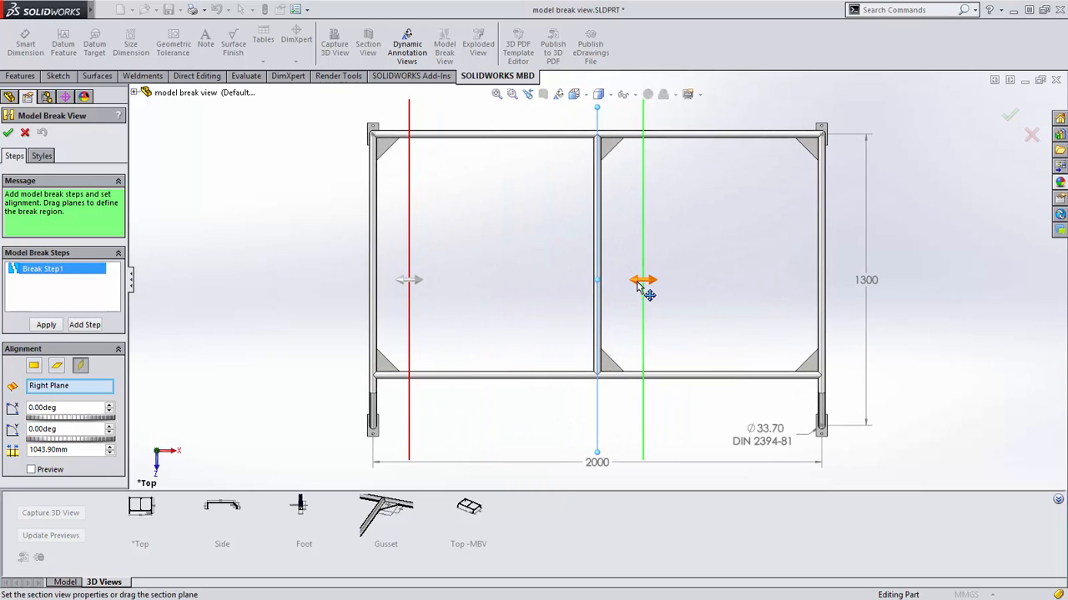
pyautogui.moveTo(641, 282); pyautogui.dragTo(570, 302)
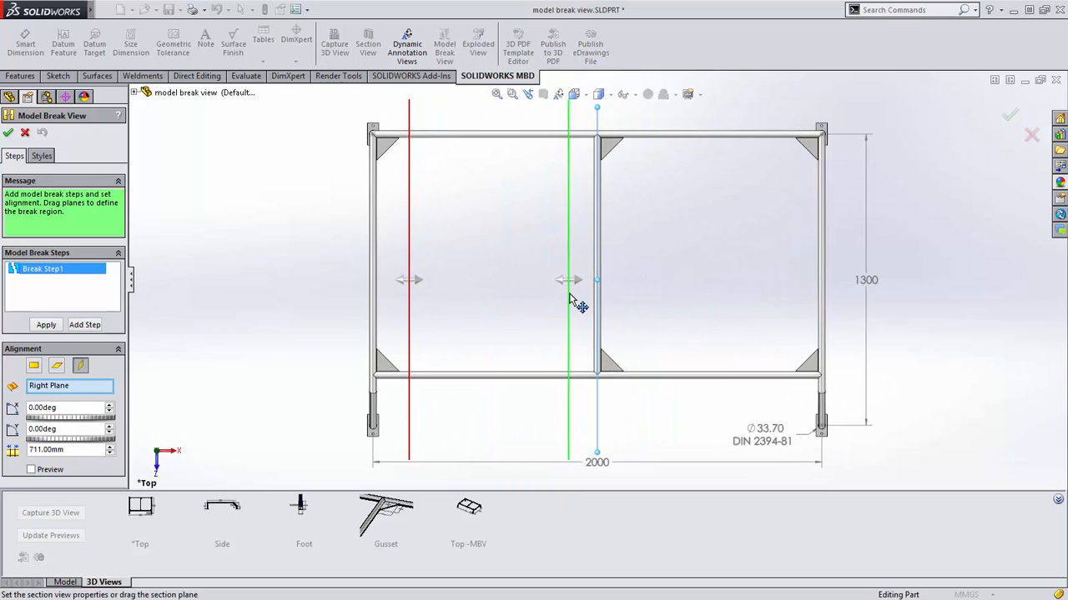
pyautogui.click(85, 325)
pyautogui.moveTo(631, 281); pyautogui.dragTo(723, 296)
# Add and apply a third break step aligned to the Front Plane, about 678 mm wide, between the front and rear gussets
pyautogui.click(84, 324)
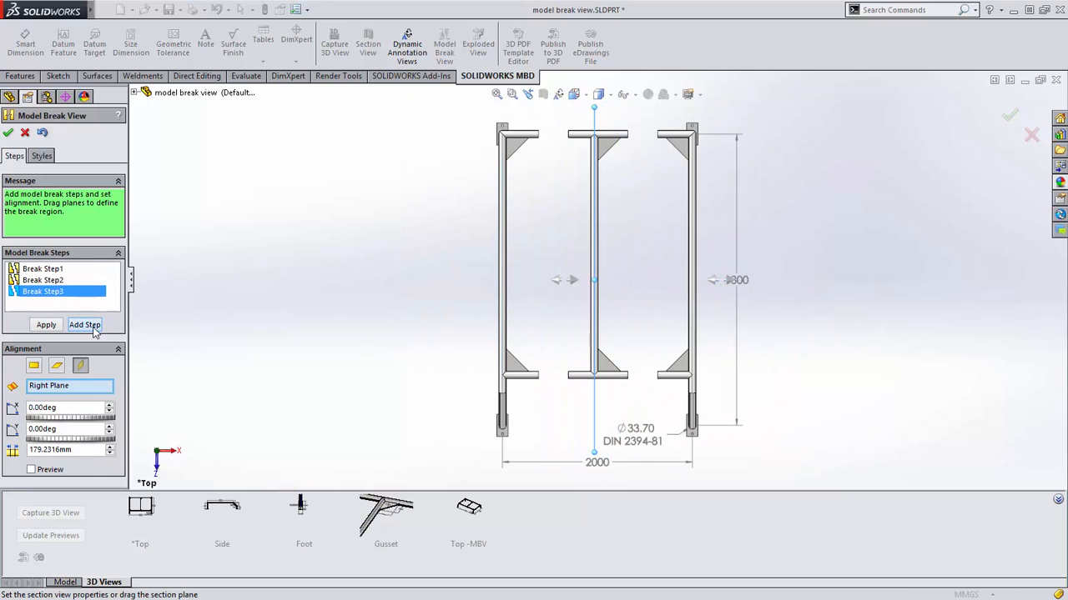
pyautogui.click(33, 366)
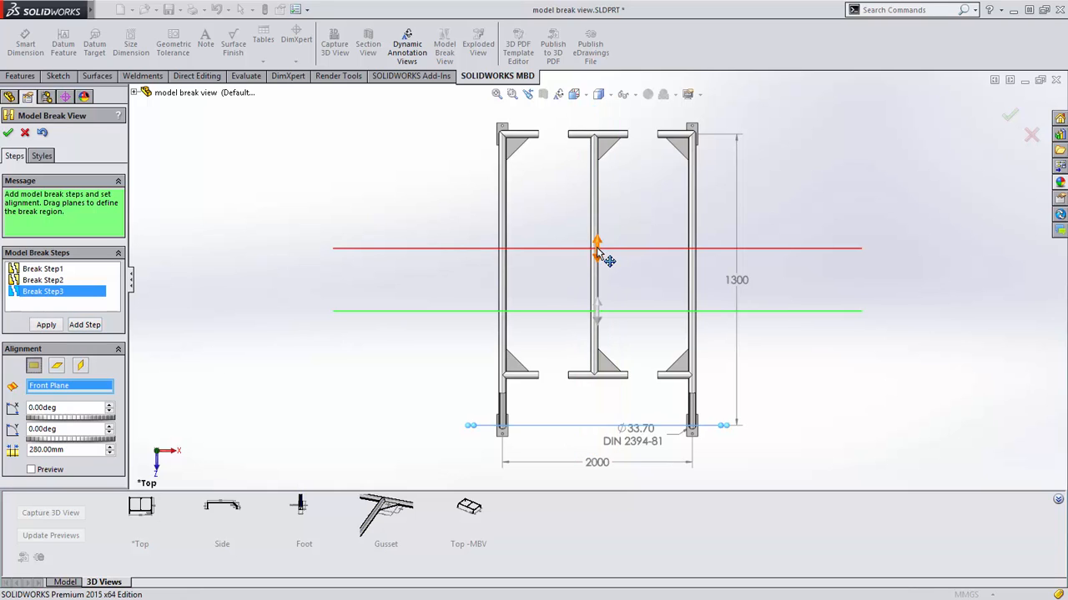
pyautogui.moveTo(600, 246); pyautogui.dragTo(618, 191)
pyautogui.moveTo(603, 306); pyautogui.dragTo(612, 333)
pyautogui.click(47, 325)
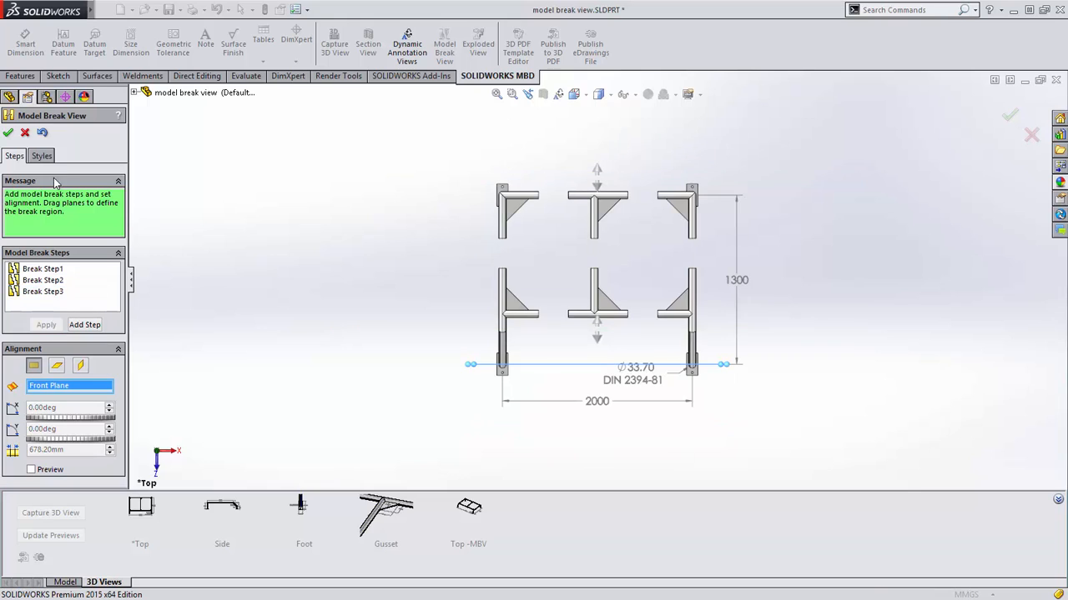
# Set the gap of the model breaks to 50 mm
pyautogui.click(41, 156)
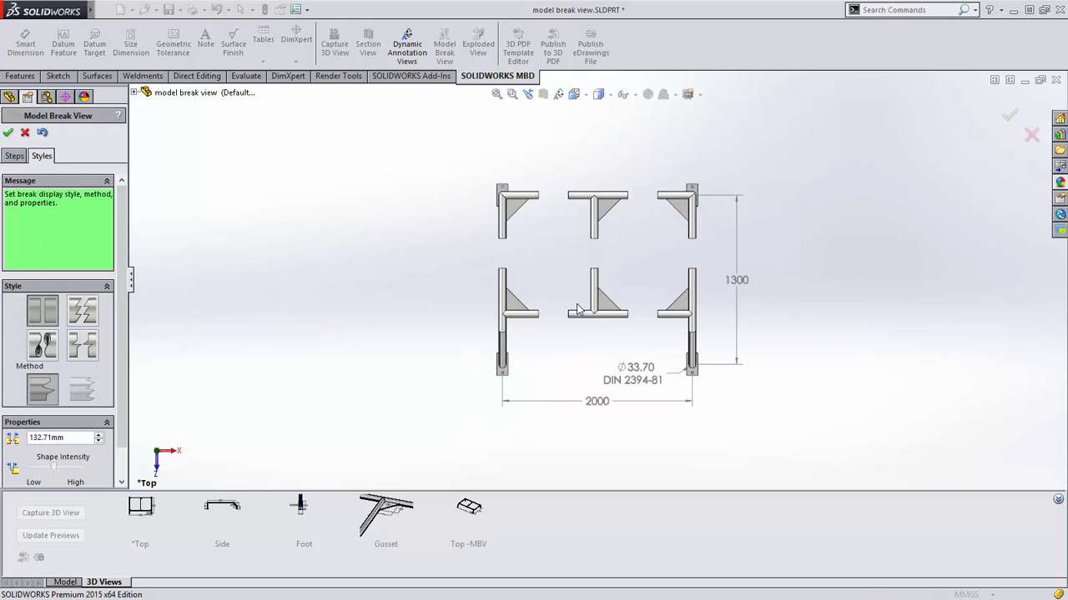
pyautogui.moveTo(580, 310); pyautogui.dragTo(526, 147, button='middle')
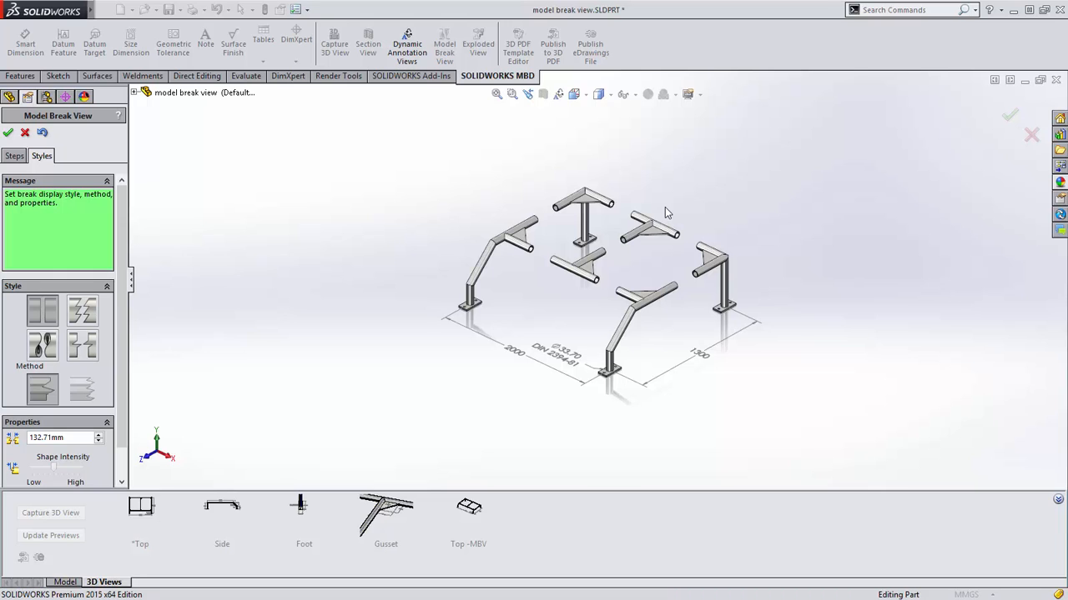
pyautogui.scroll(-8, 643, 253)
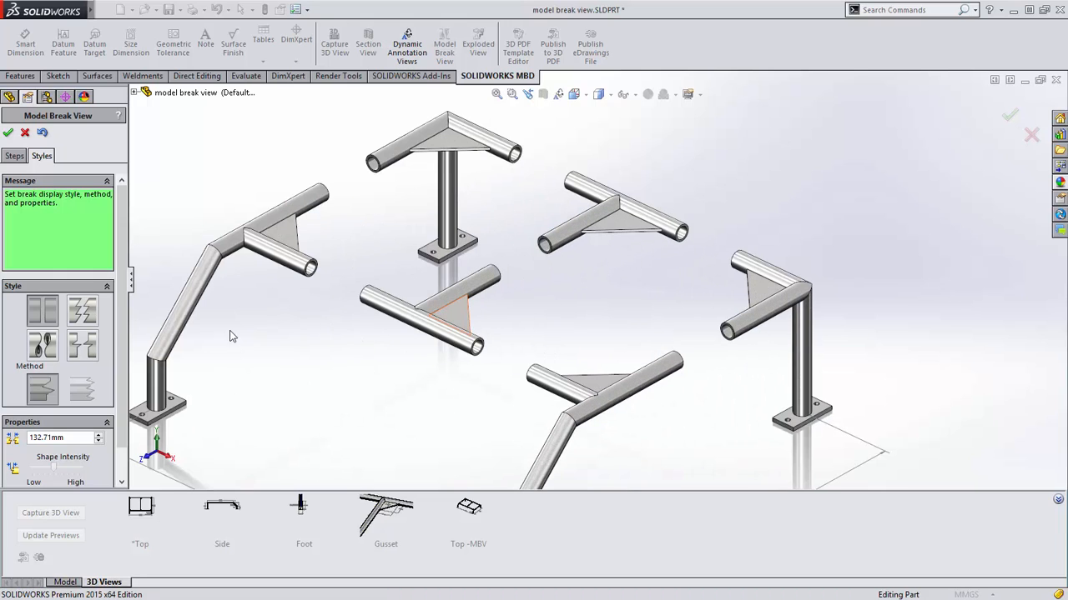
pyautogui.moveTo(122, 334); pyautogui.dragTo(119, 368)
pyautogui.doubleClick(70, 404)
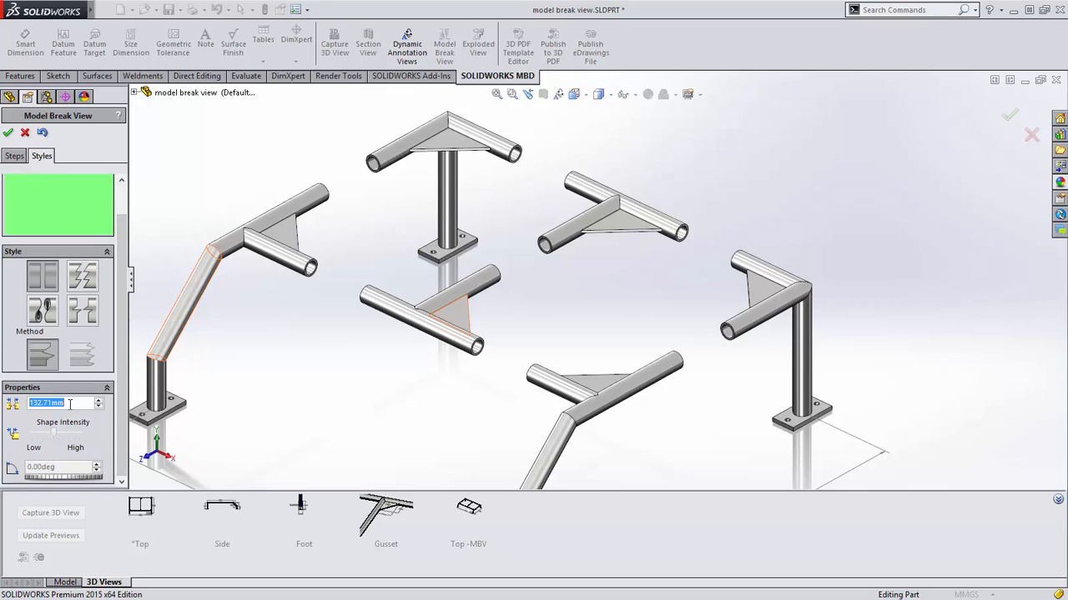
pyautogui.write('50')
pyautogui.press('Return')
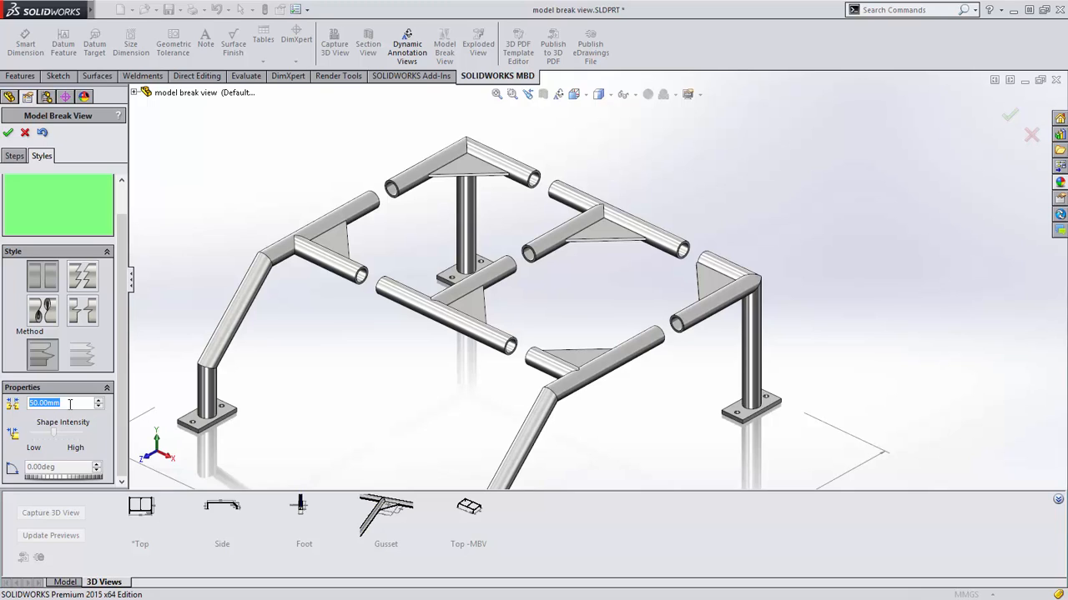
# Give the breaks a zigzag style using the alternate break method and set the shape's rotation angle to 90 degrees
pyautogui.click(89, 280)
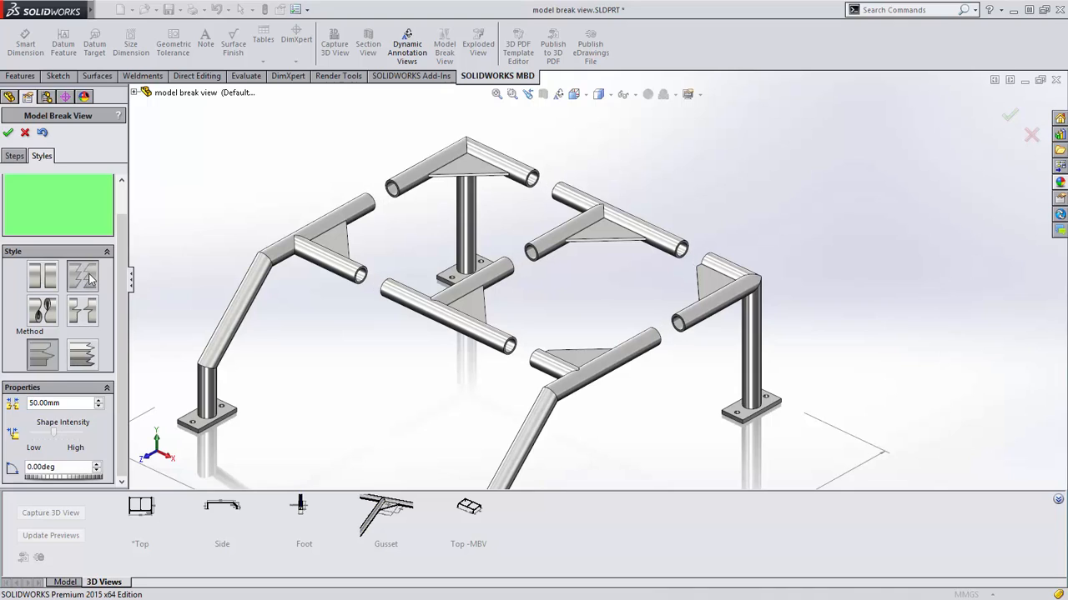
pyautogui.click(83, 365)
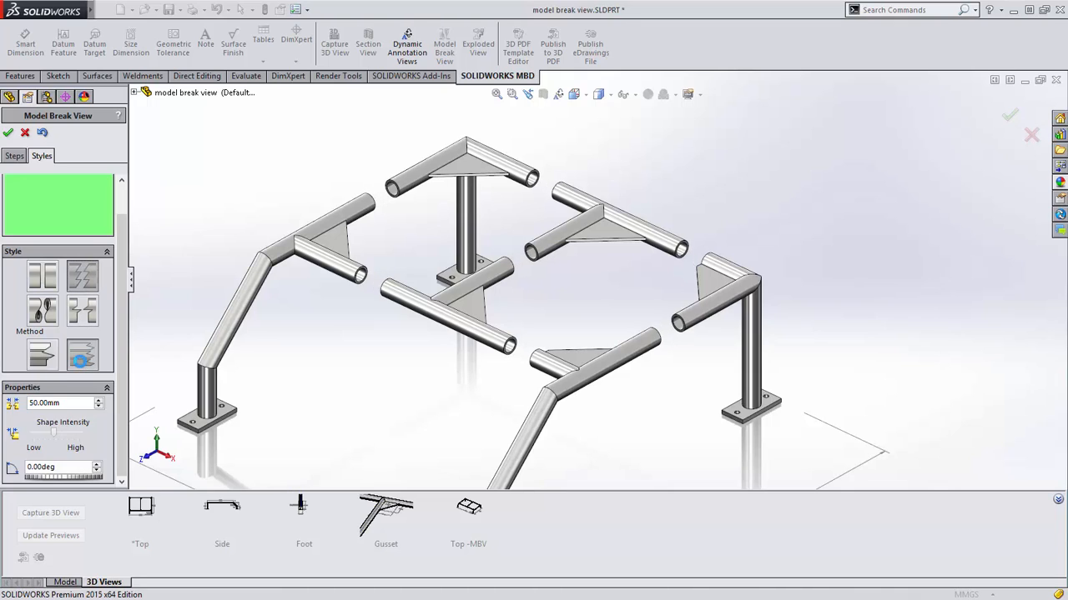
pyautogui.doubleClick(78, 465)
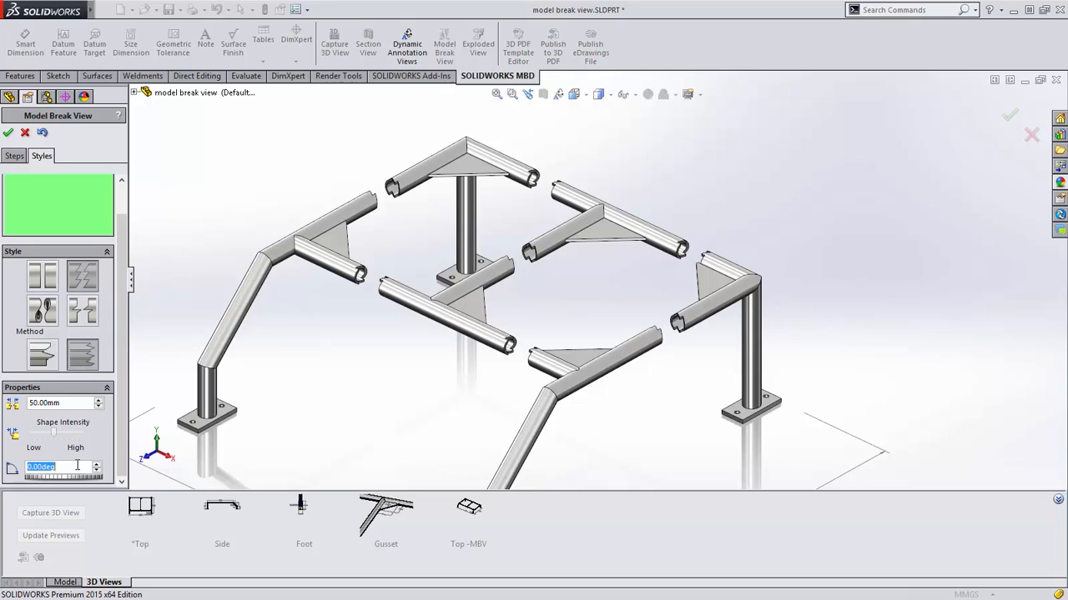
pyautogui.write('90')
pyautogui.press('Return')
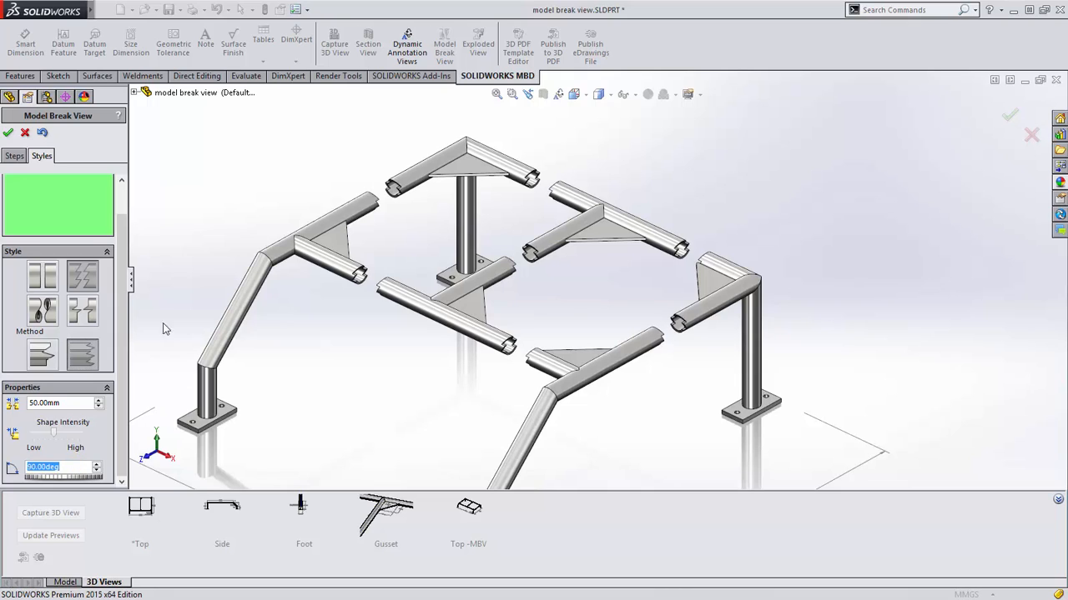
# Try the squared zigzag break style, switch to the curved style and accept the model break view
pyautogui.click(88, 316)
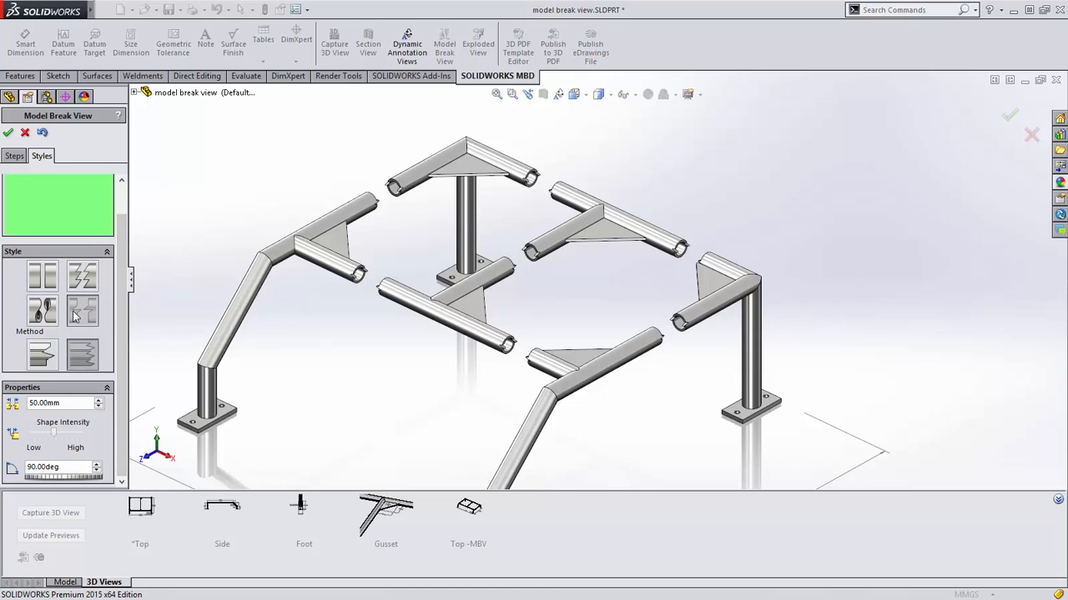
pyautogui.click(42, 310)
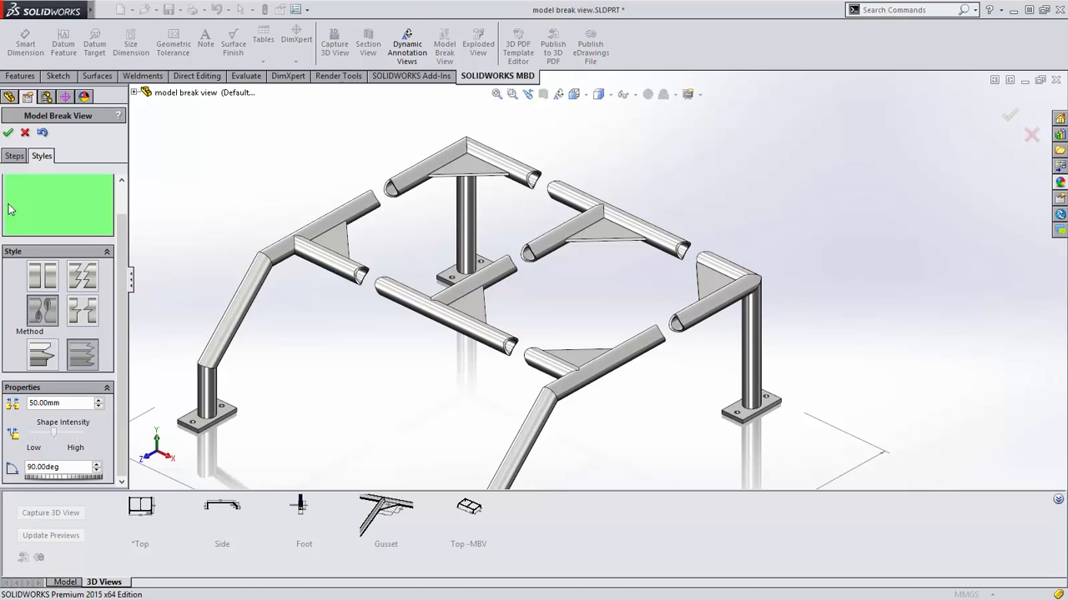
pyautogui.click(9, 134)
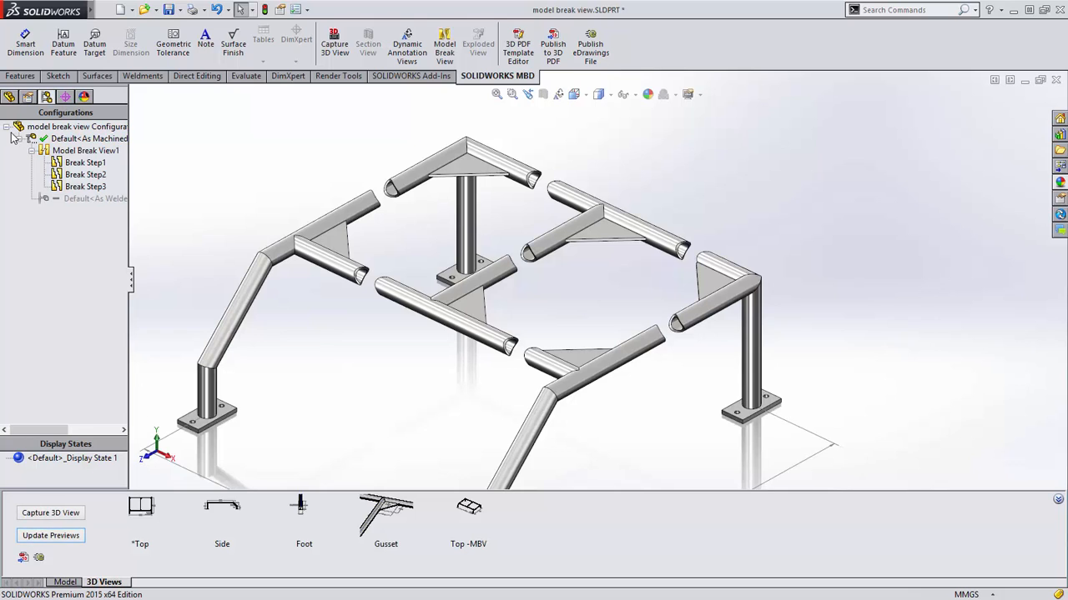
# Recapture the Top -MBV 3D view with the whole broken frame shown in a tilted orientation, using the Model Break View1 configuration
pyautogui.scroll(3, 408, 319)
pyautogui.moveTo(501, 356); pyautogui.dragTo(498, 334, button='middle')
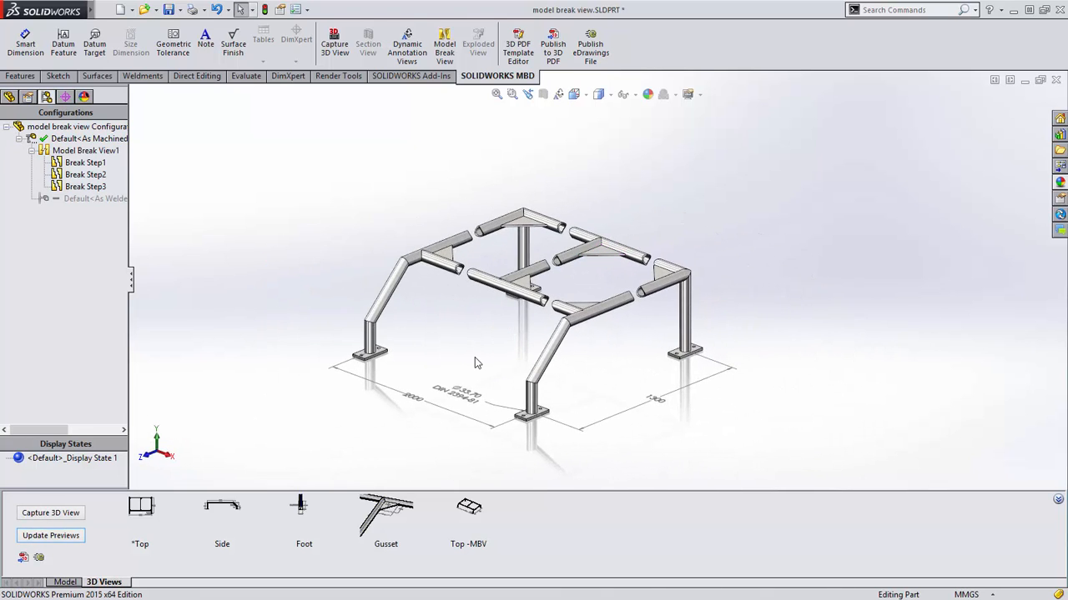
pyautogui.rightClick(468, 519)
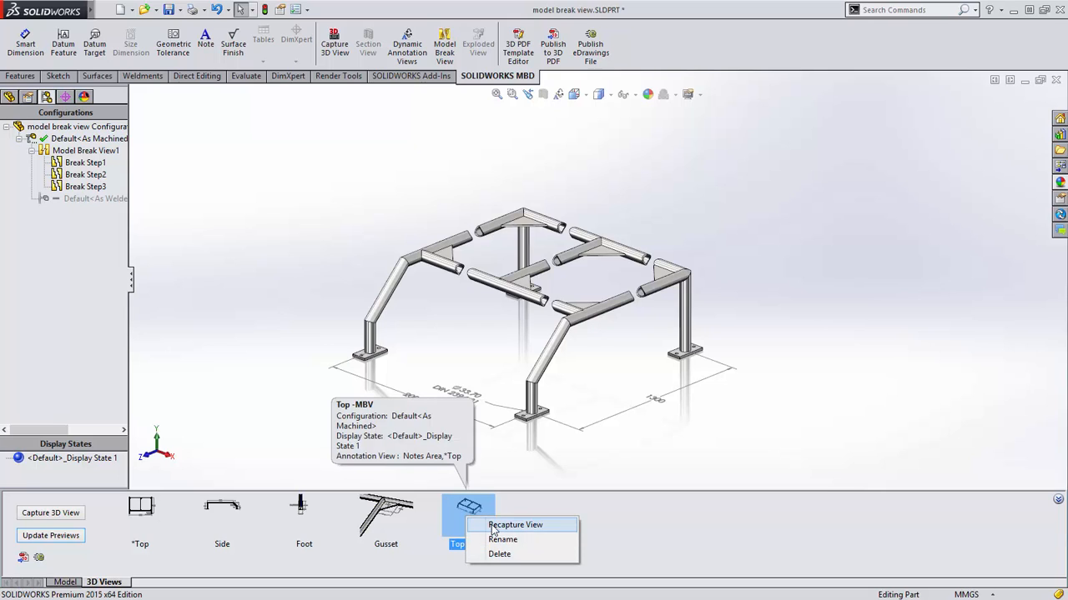
pyautogui.click(495, 526)
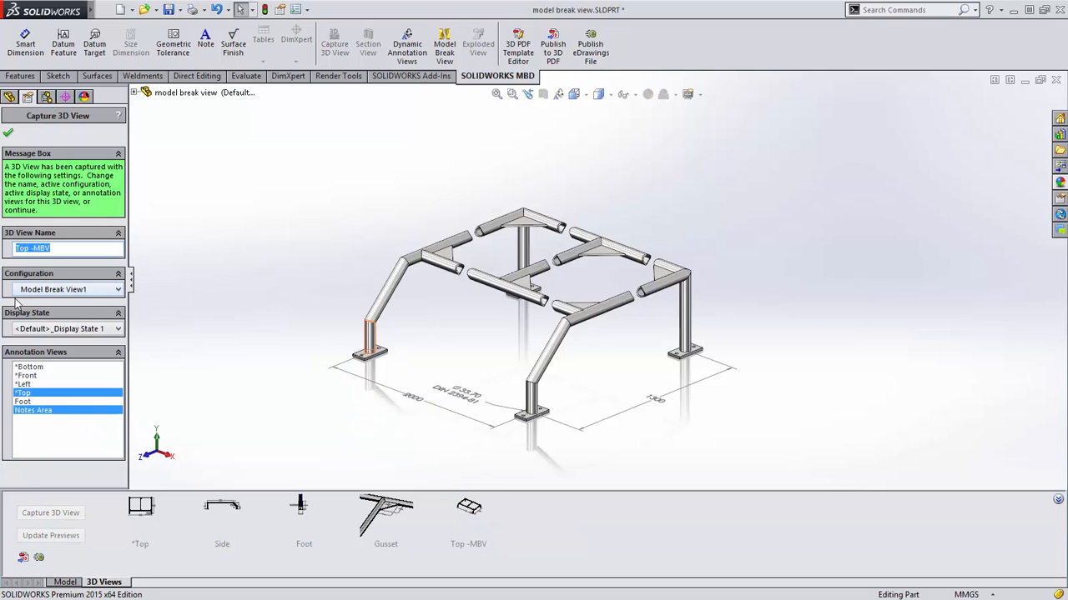
pyautogui.click(10, 134)
# Check the *Top, Gusset and recaptured Top -MBV 3D views by activating each one
pyautogui.doubleClick(151, 523)
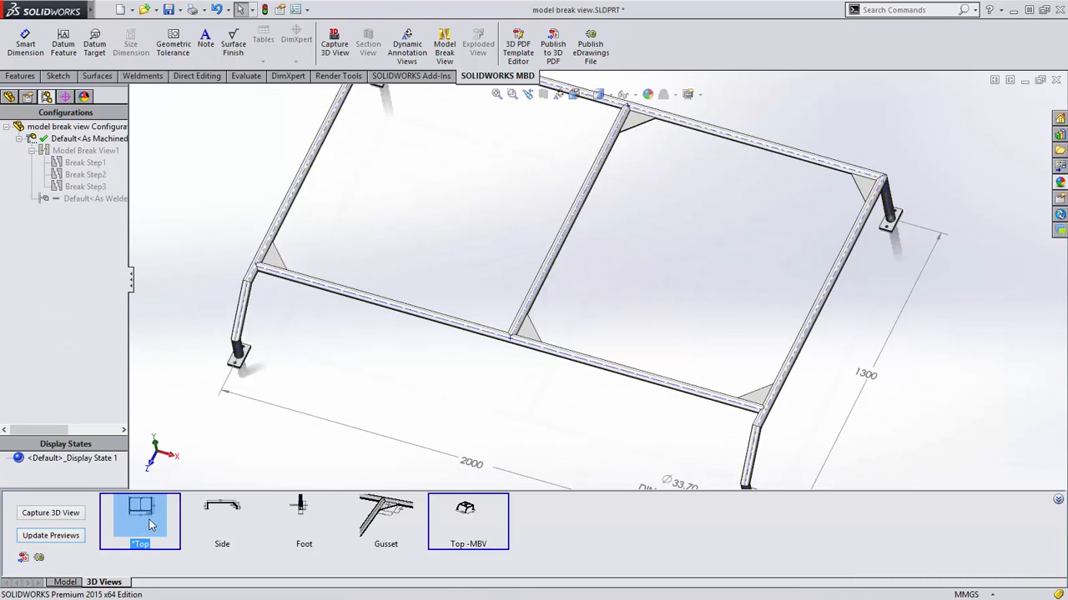
pyautogui.doubleClick(371, 520)
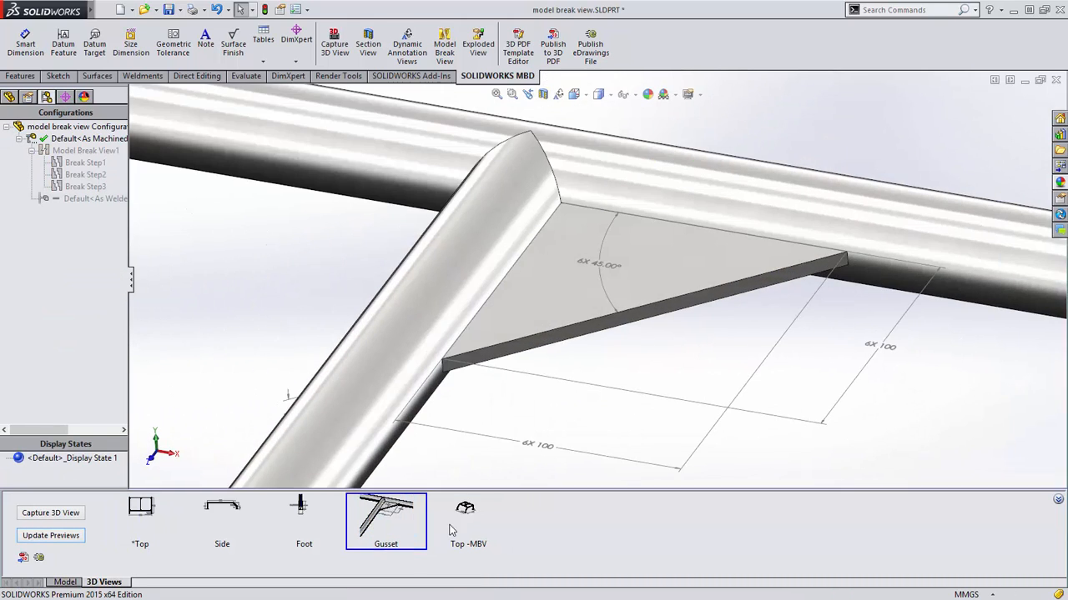
pyautogui.doubleClick(467, 536)
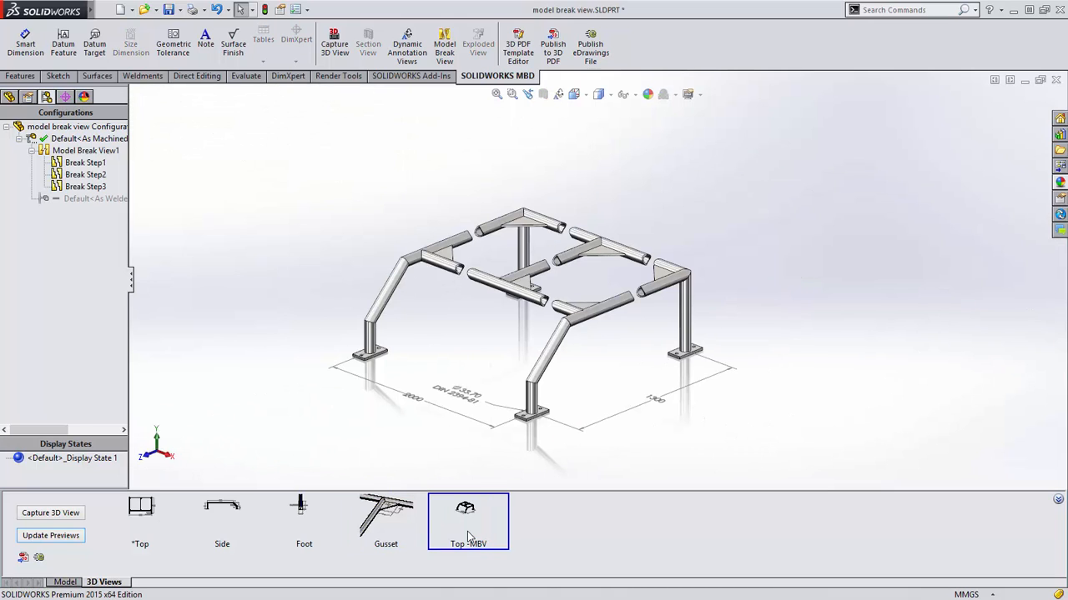